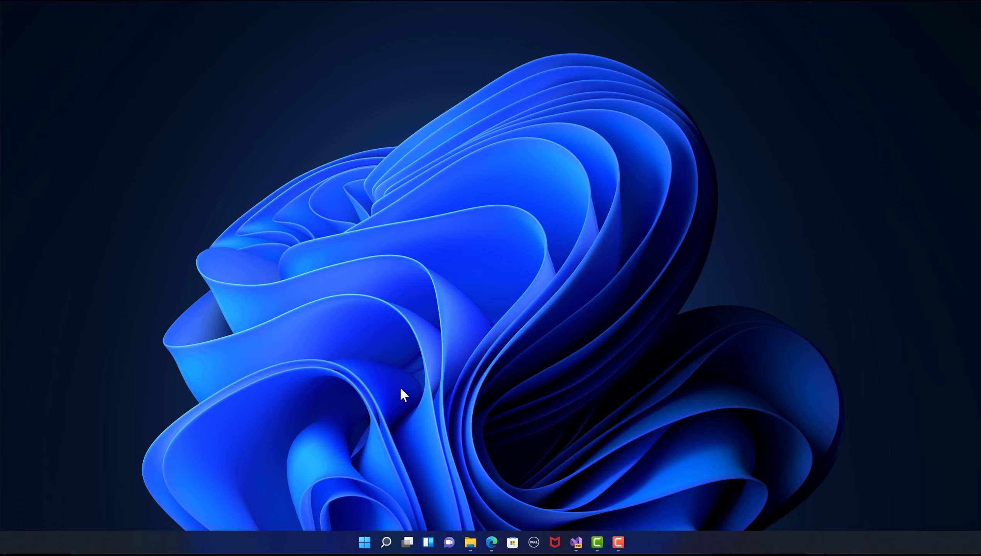
Step: Search Google for 'wslg' from the Edge address bar
key(super+2)
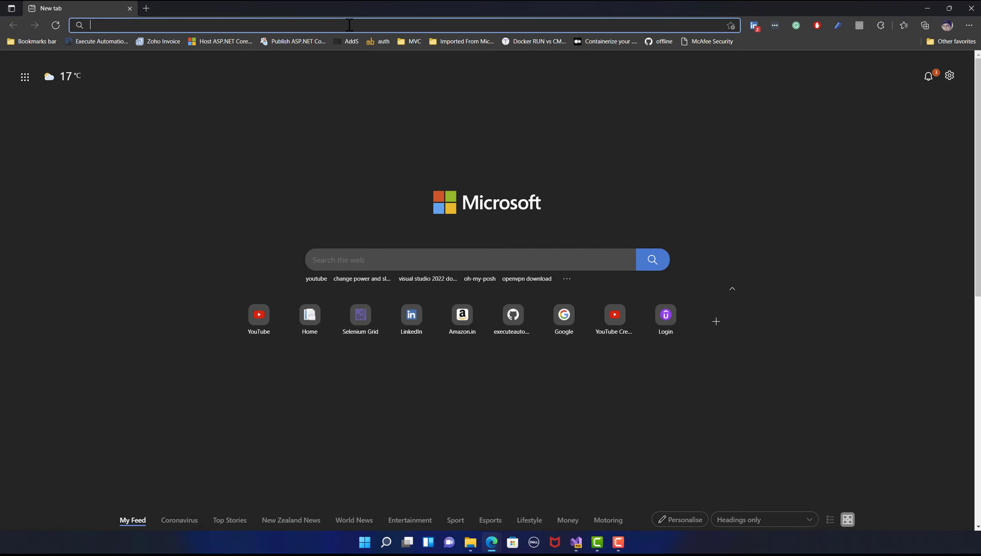
text(wsl)
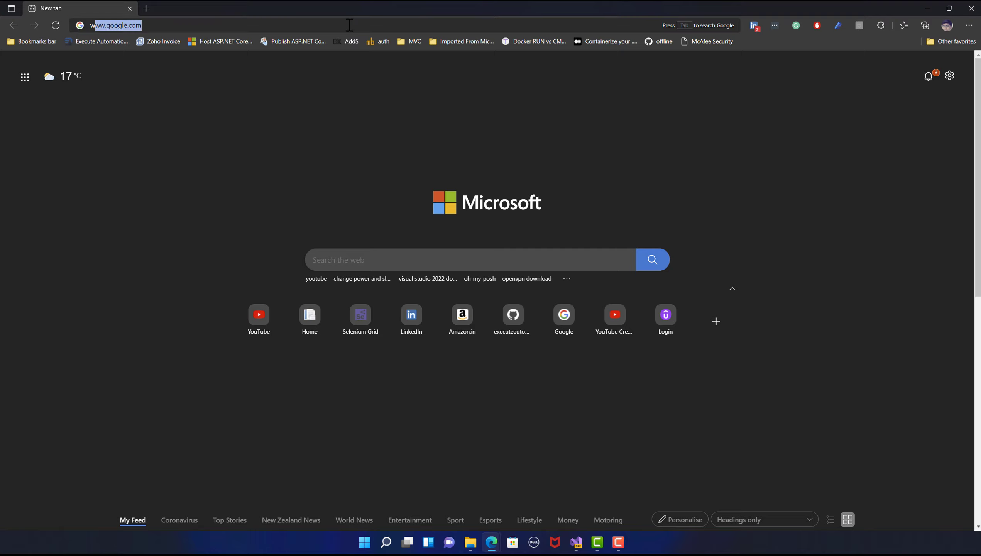
text(g)
key(Return)
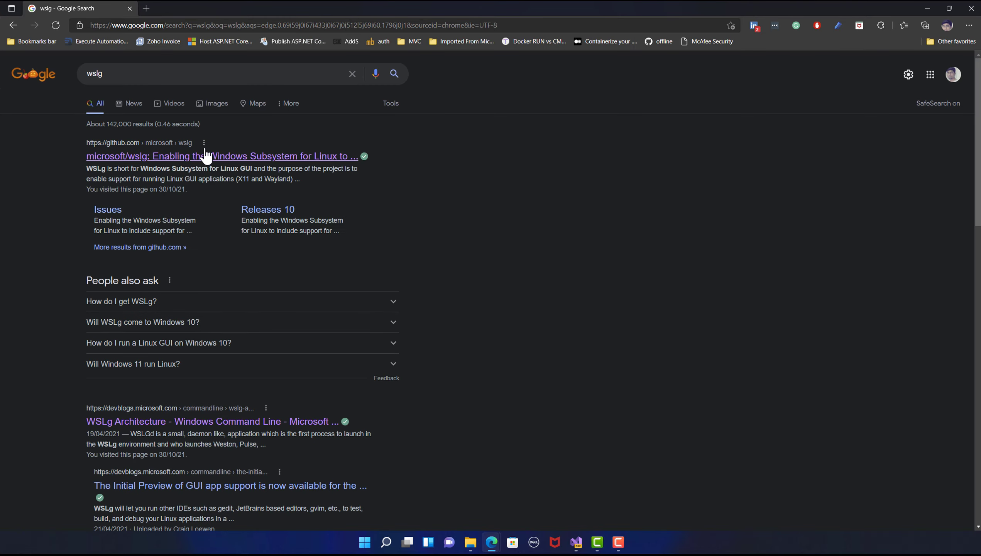
Step: Open the microsoft/wslg GitHub repository and highlight words in its README introduction
click(263, 159)
scroll(372, 339, down, 8)
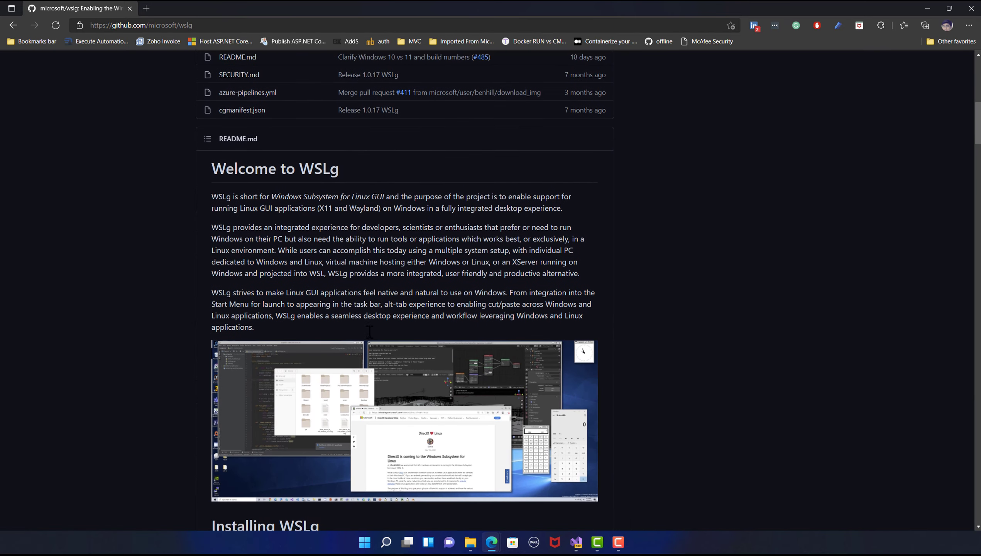
double_click(360, 196)
double_click(378, 196)
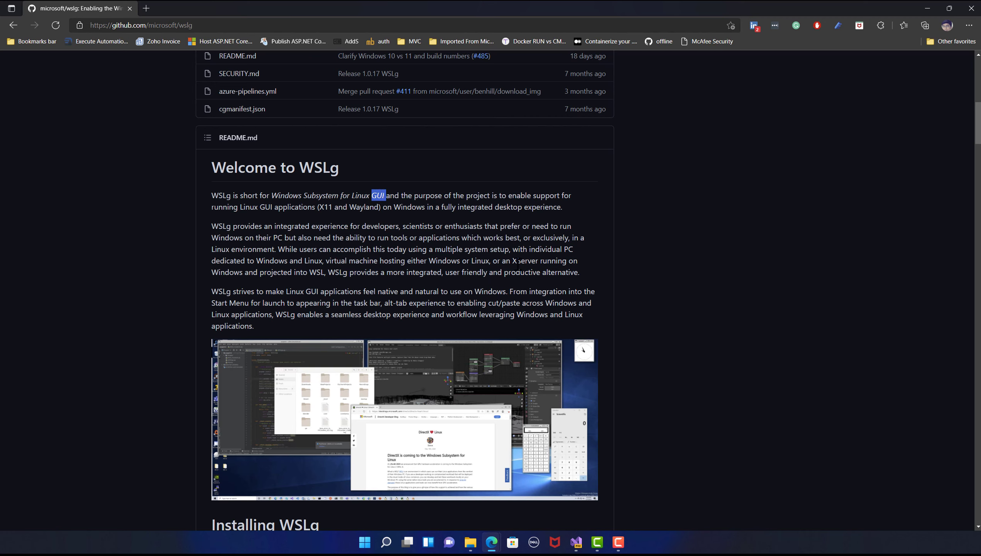
double_click(405, 196)
Step: Highlight the README's first paragraph on WSLg's purpose and X11 support, then clear it
drag(419, 195, 312, 208)
double_click(326, 207)
double_click(360, 208)
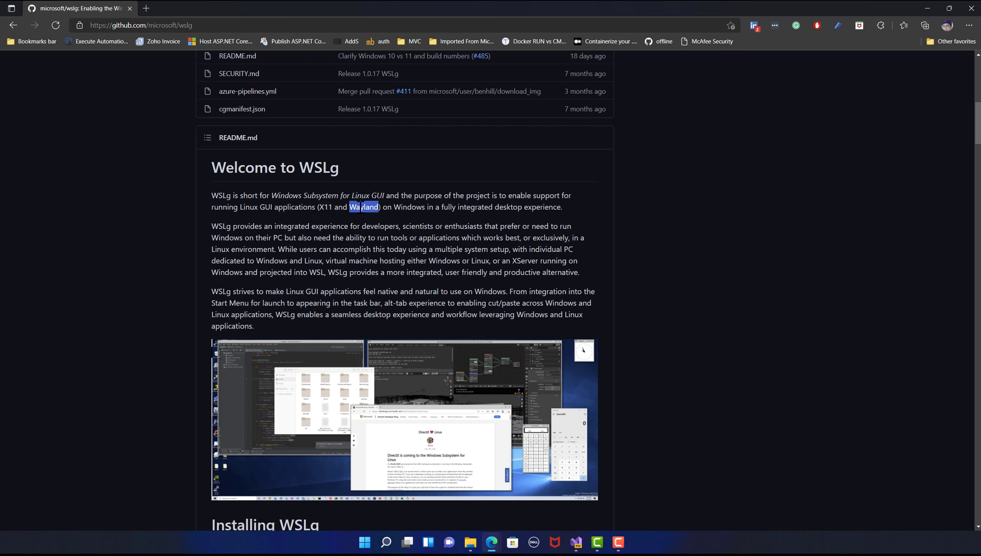
double_click(403, 208)
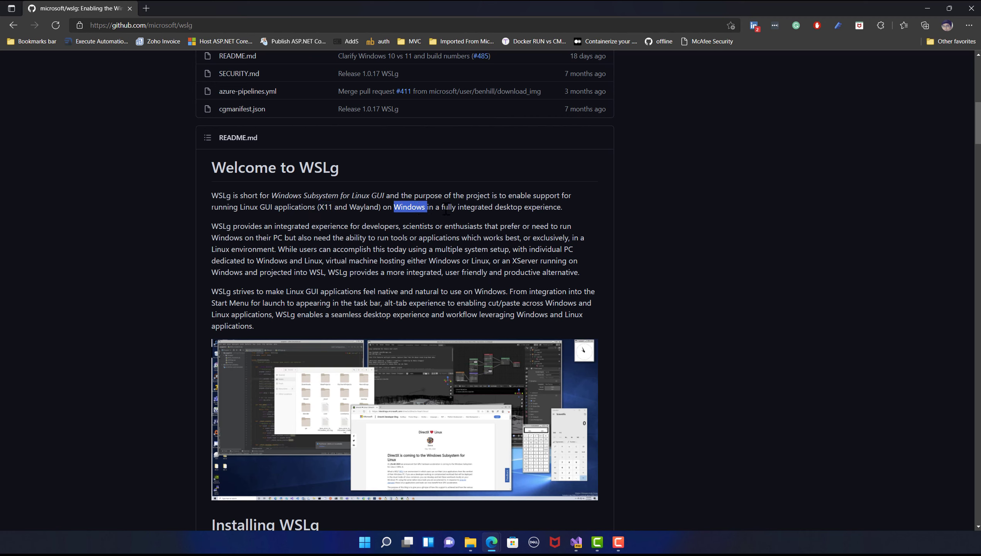
drag(562, 209, 209, 202)
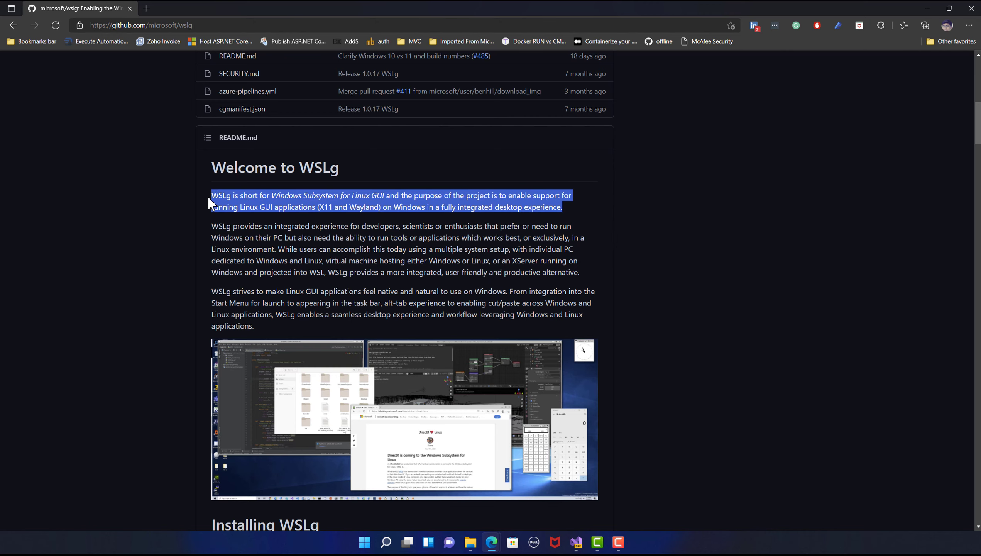
click(382, 261)
scroll(379, 319, down, 5)
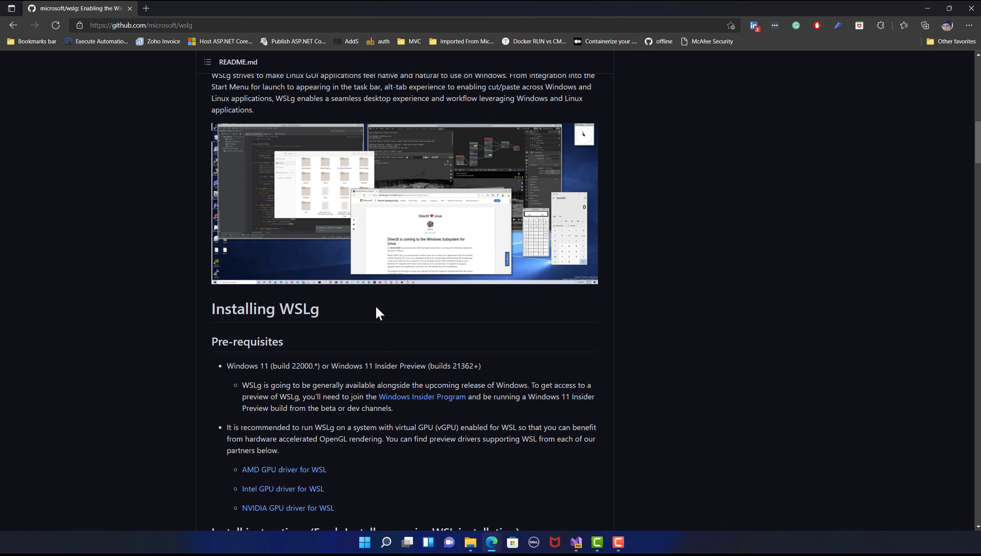
Step: Scroll to the prerequisites and highlight the Windows 11 build requirement
scroll(393, 358, down, 5)
scroll(387, 322, down, 15)
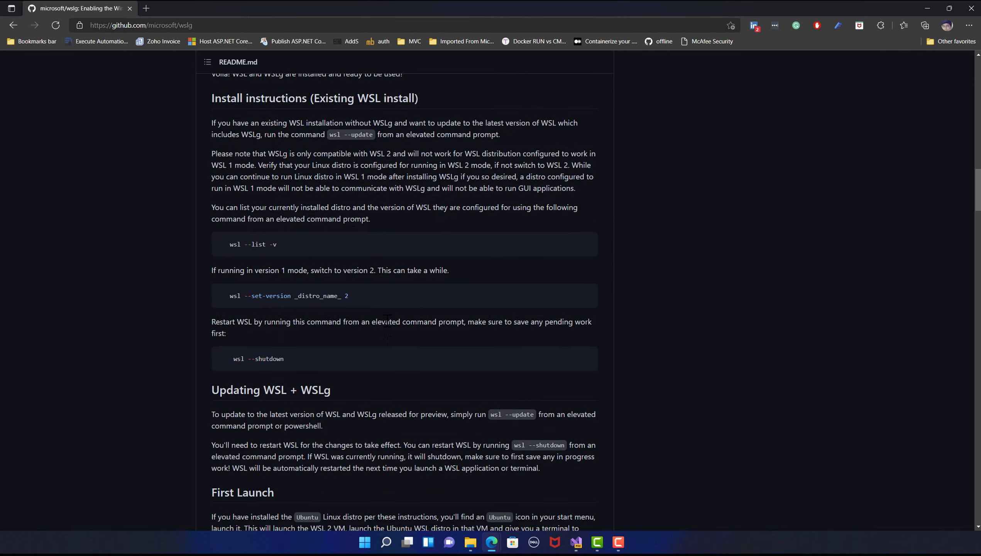
scroll(387, 322, up, 8)
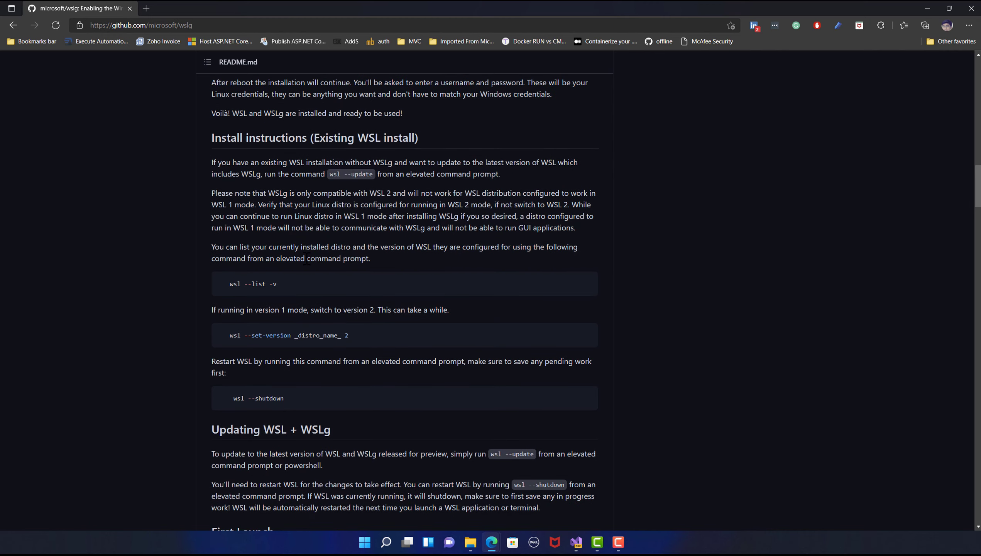
scroll(303, 268, up, 15)
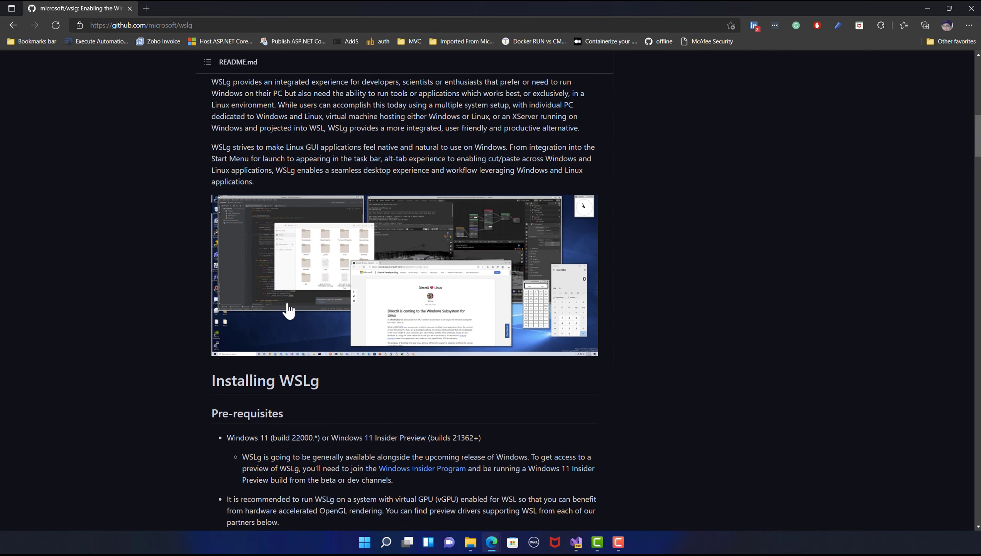
scroll(286, 307, down, 6)
scroll(235, 293, up, 2)
drag(234, 293, 487, 298)
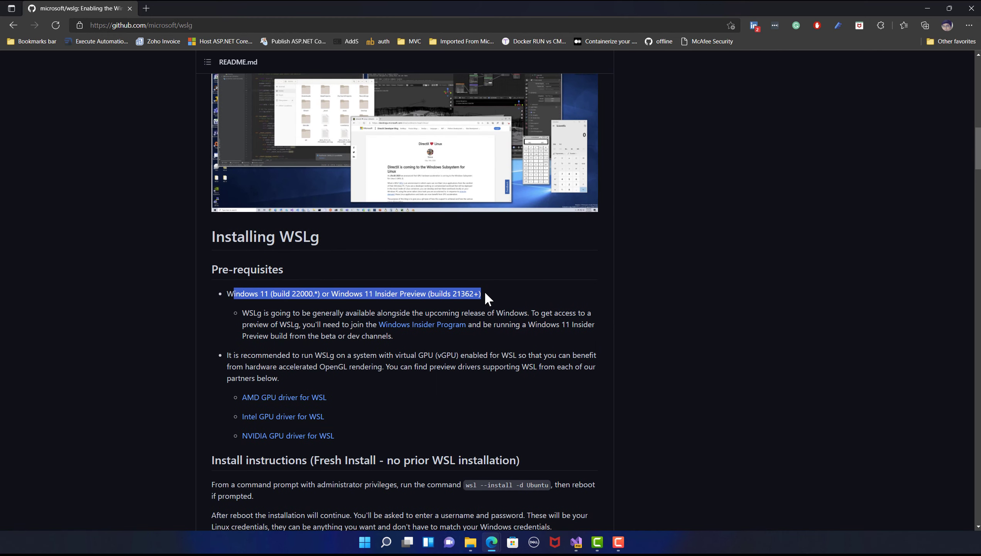
Step: Read through the install instructions, then minimize Edge to show the desktop
scroll(424, 336, down, 9)
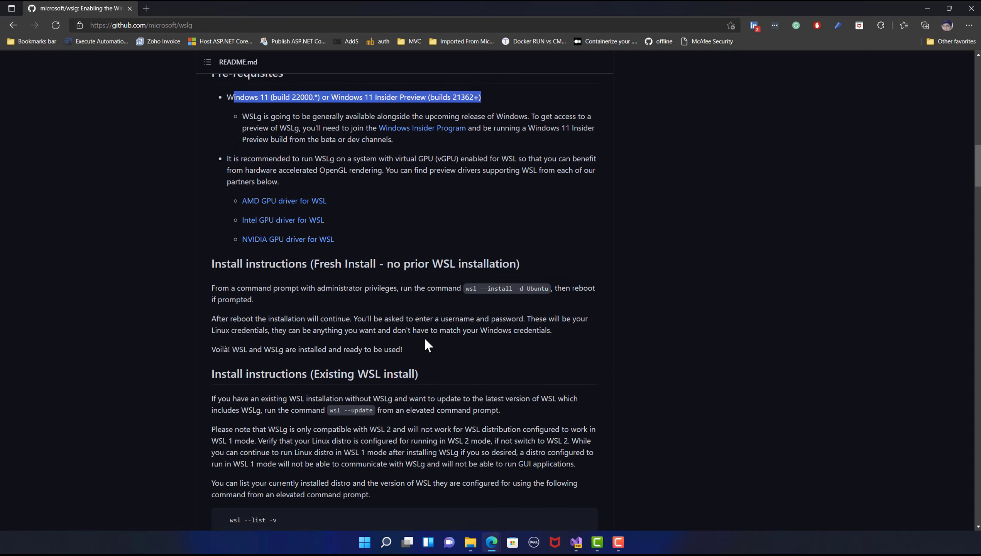
scroll(424, 338, down, 20)
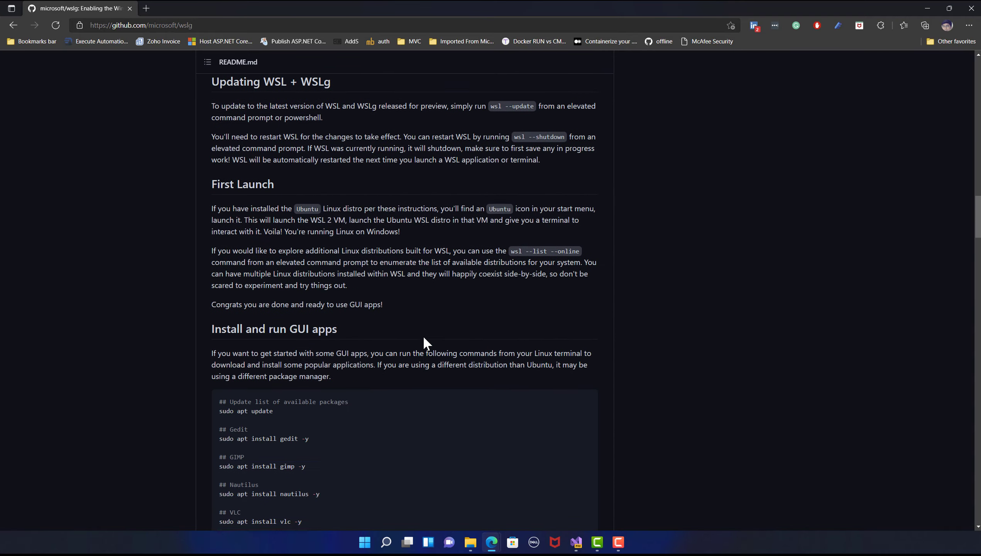
scroll(424, 337, down, 20)
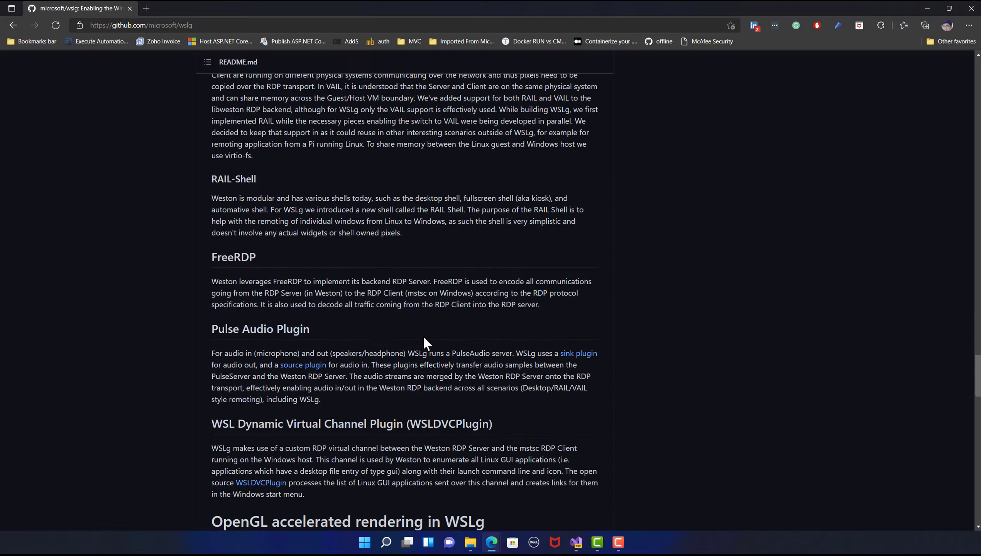
scroll(423, 335, down, 13)
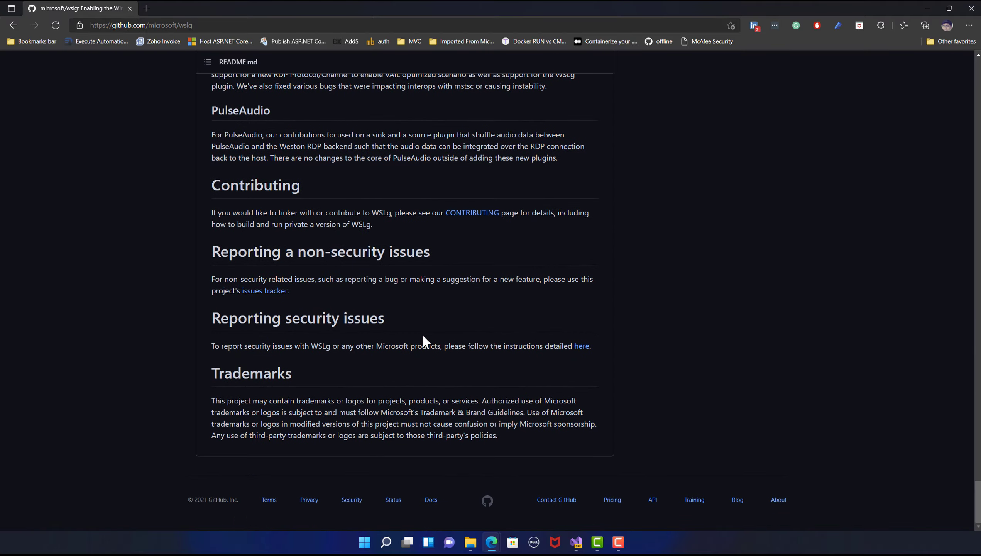
scroll(414, 329, up, 12)
scroll(414, 328, up, 20)
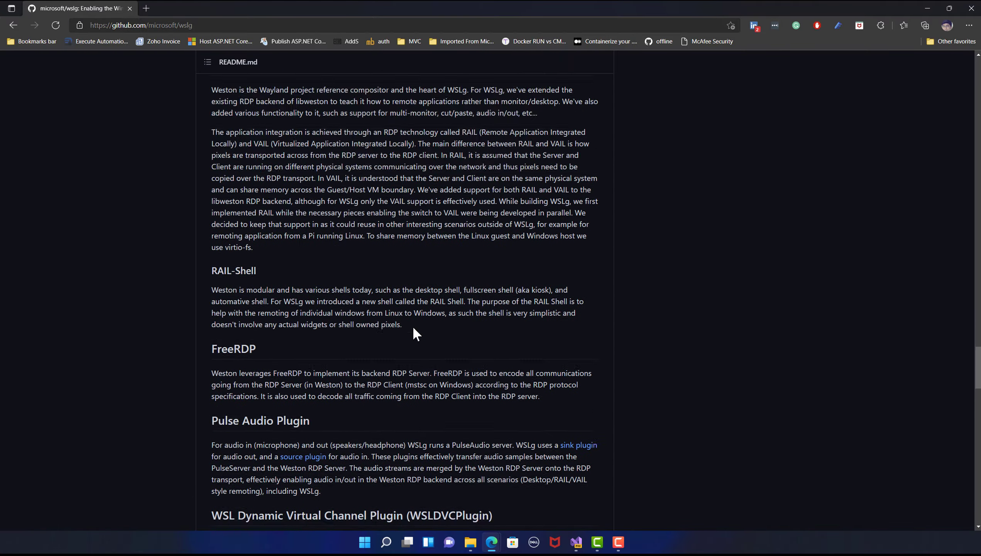
scroll(414, 331, up, 15)
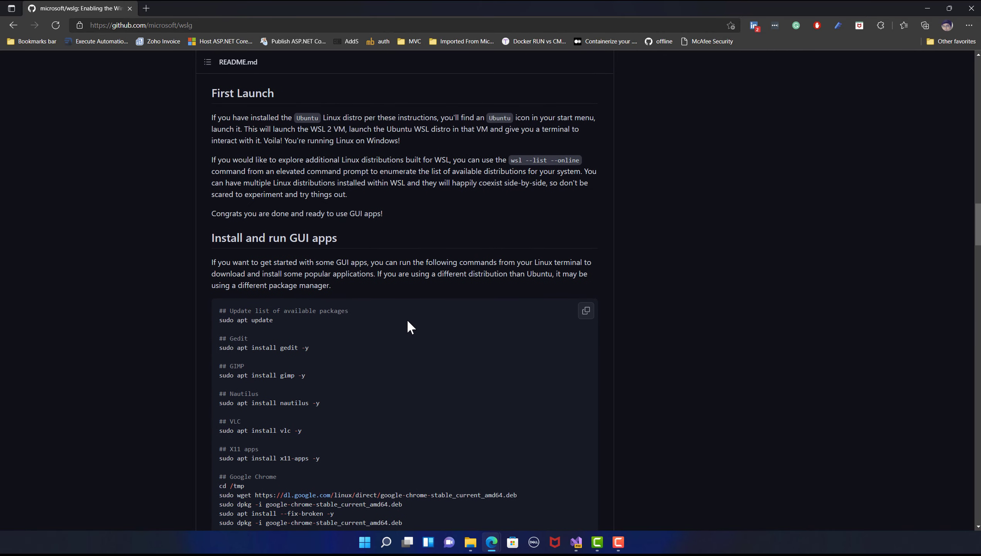
scroll(401, 325, down, 4)
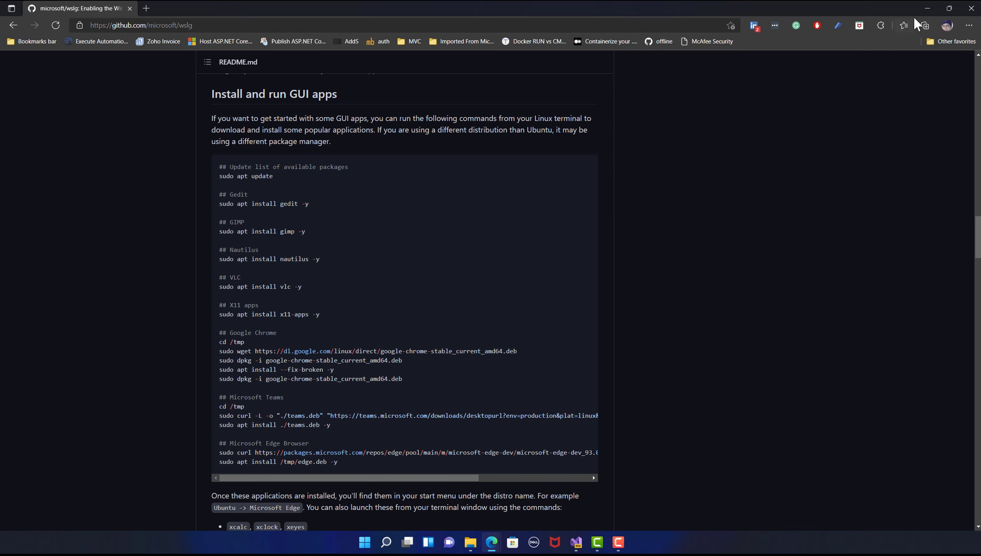
click(928, 8)
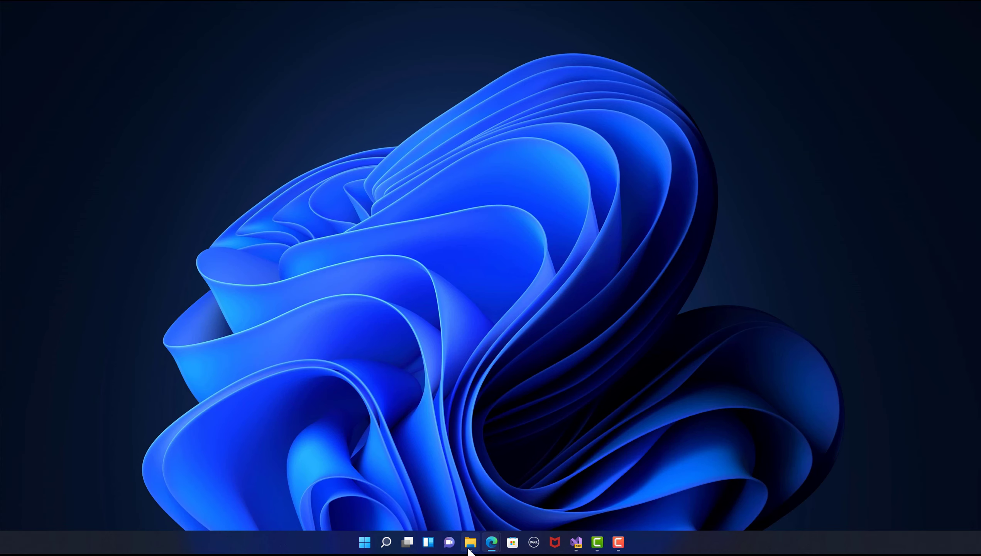
Step: Launch Windows Terminal and open a new Ubuntu-20.04 tab from the profile list
click(386, 543)
click(383, 419)
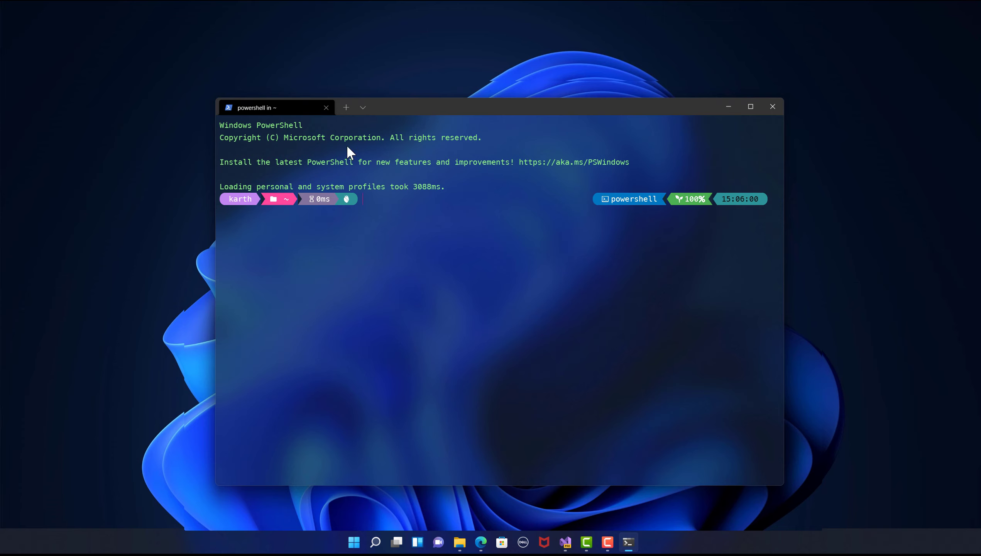
click(364, 107)
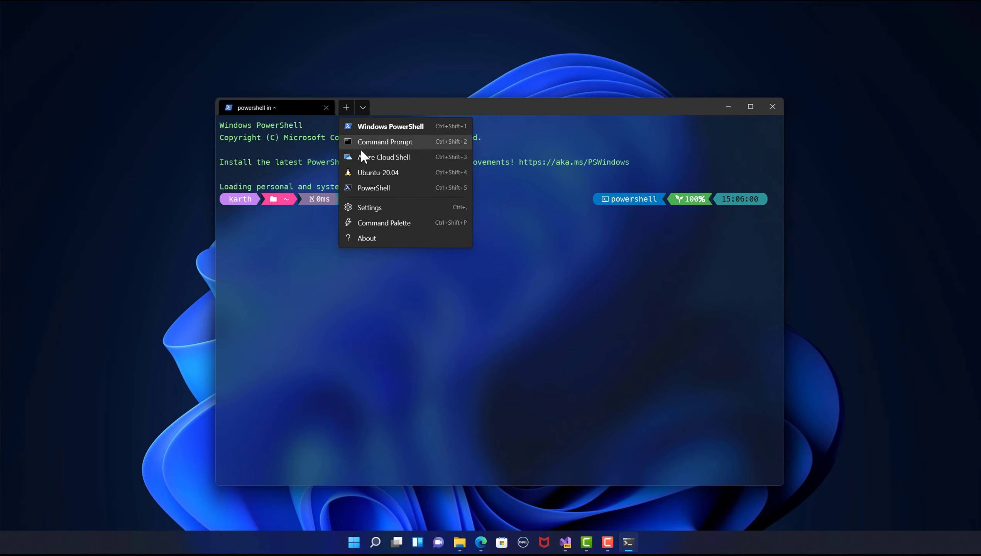
click(371, 174)
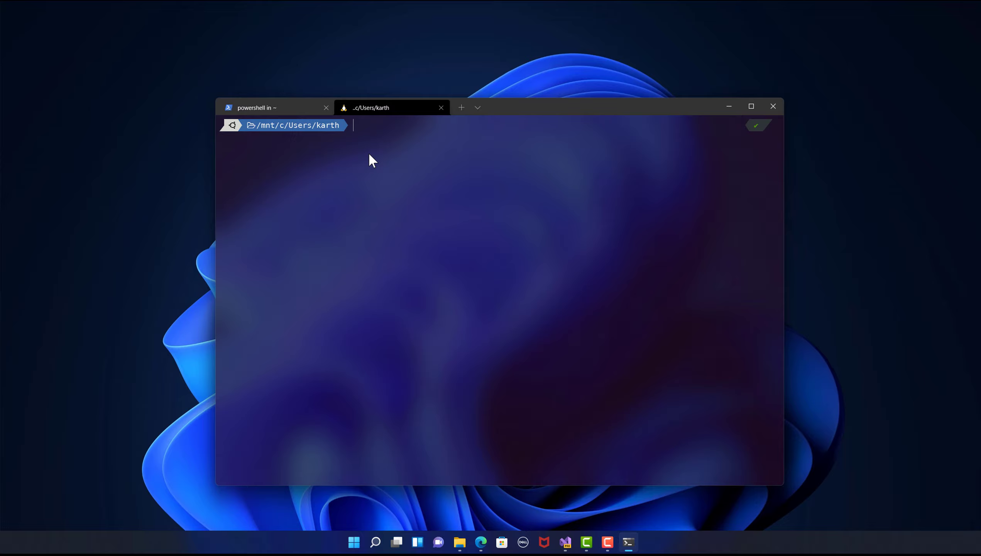
key(super+s)
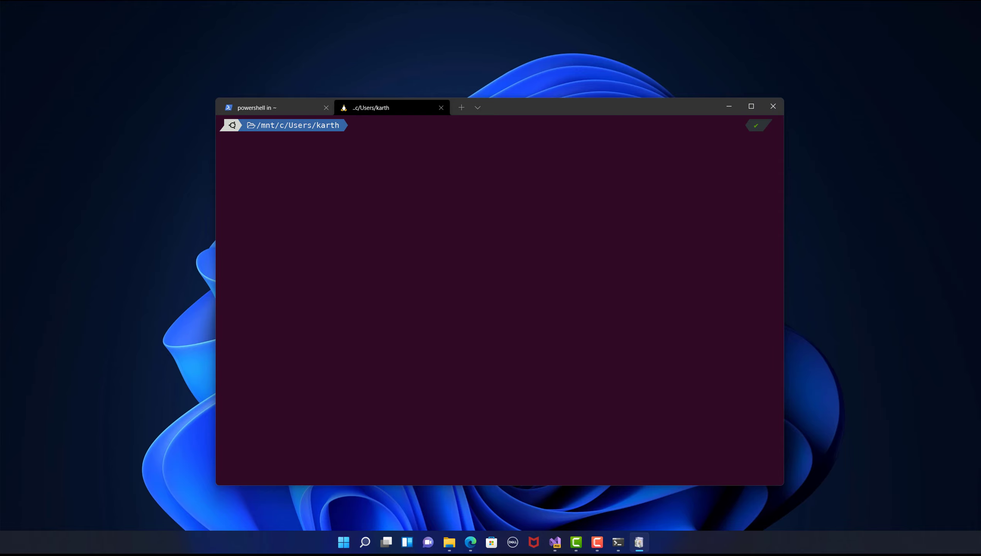
drag(340, 157, 493, 160)
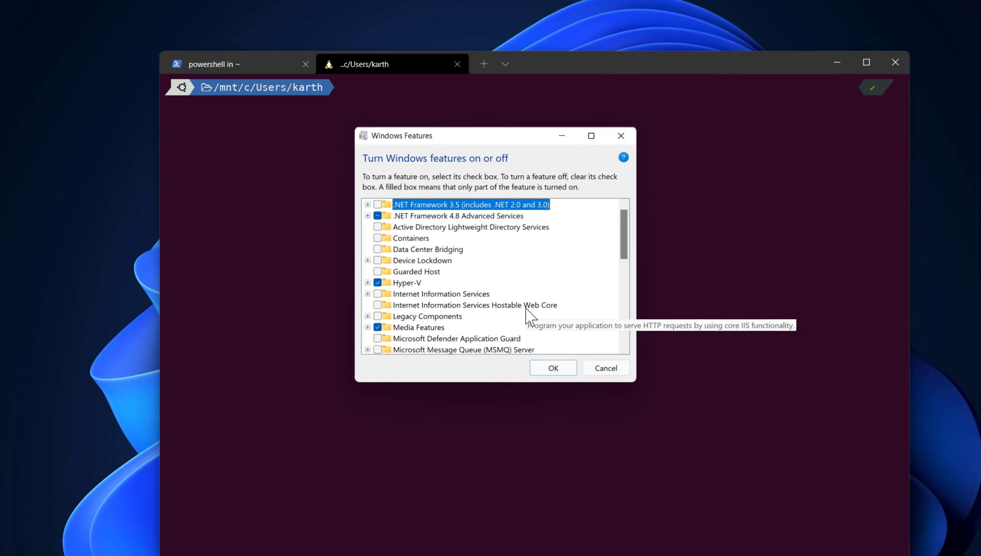
scroll(527, 308, down, 15)
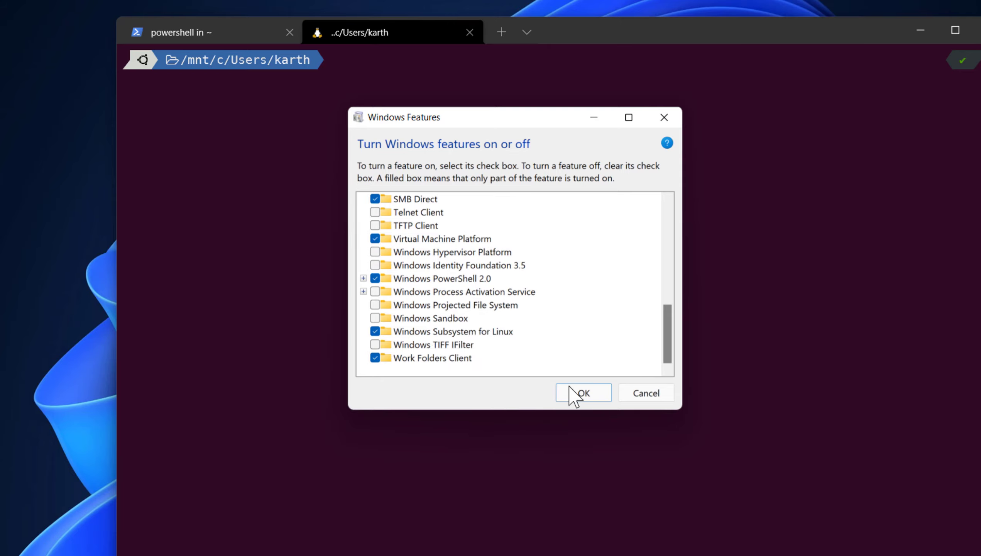
click(655, 397)
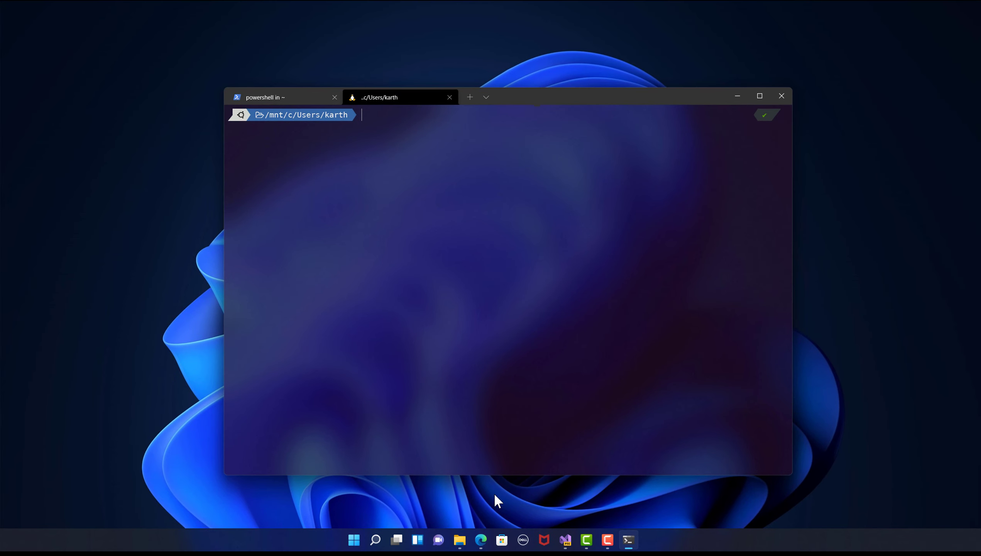
Step: Search the Microsoft Store for 'wsl' and open the Windows Subsystem for Linux Preview page
click(502, 540)
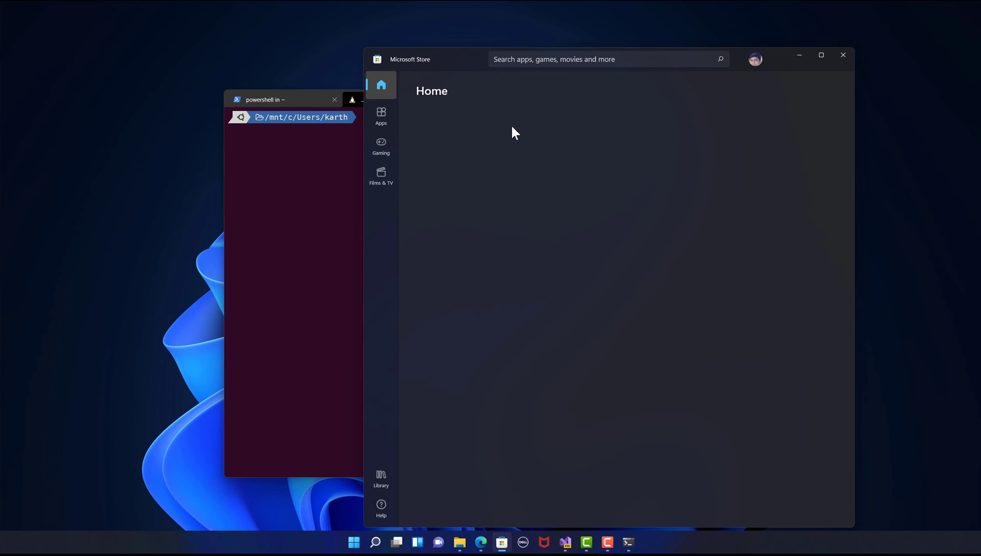
click(589, 59)
text(wsl)
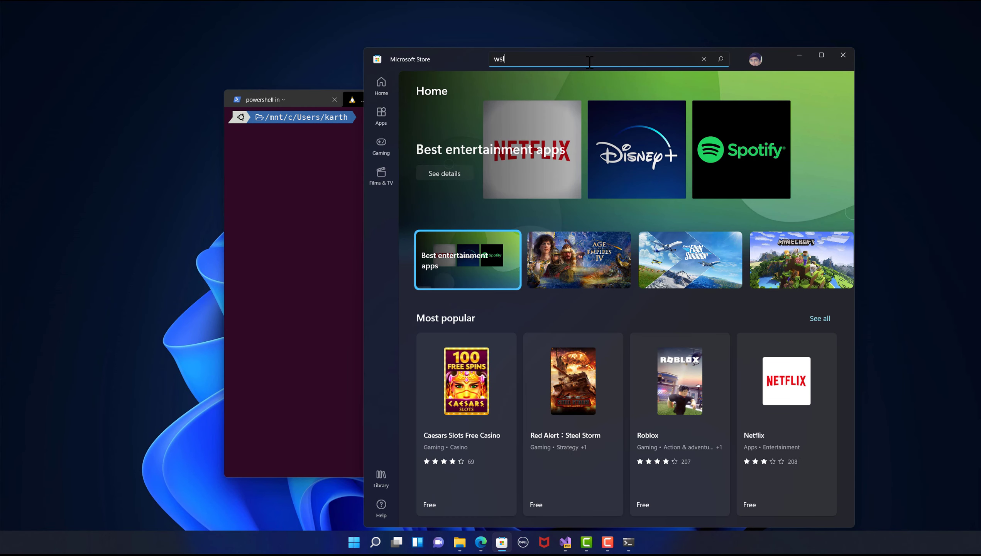
click(581, 76)
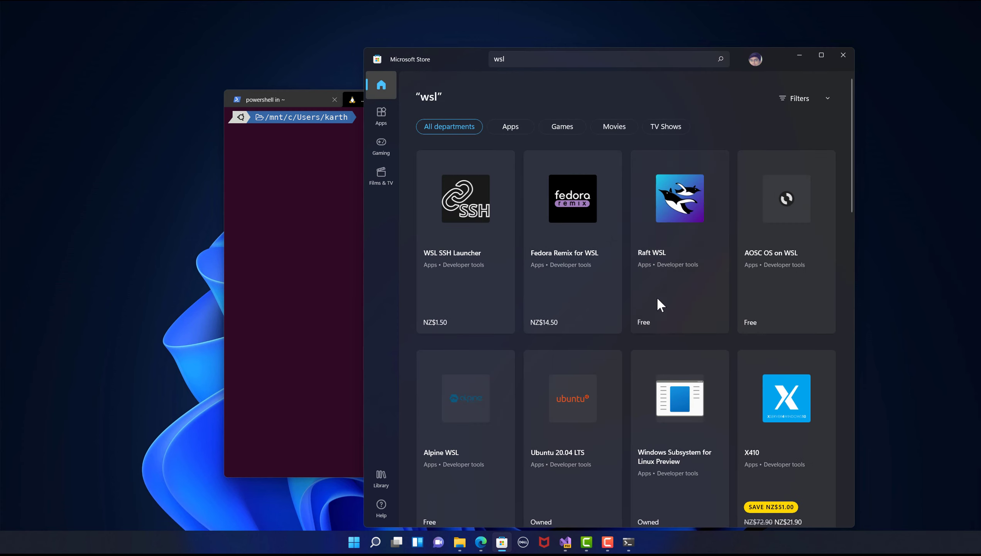
scroll(658, 299, down, 5)
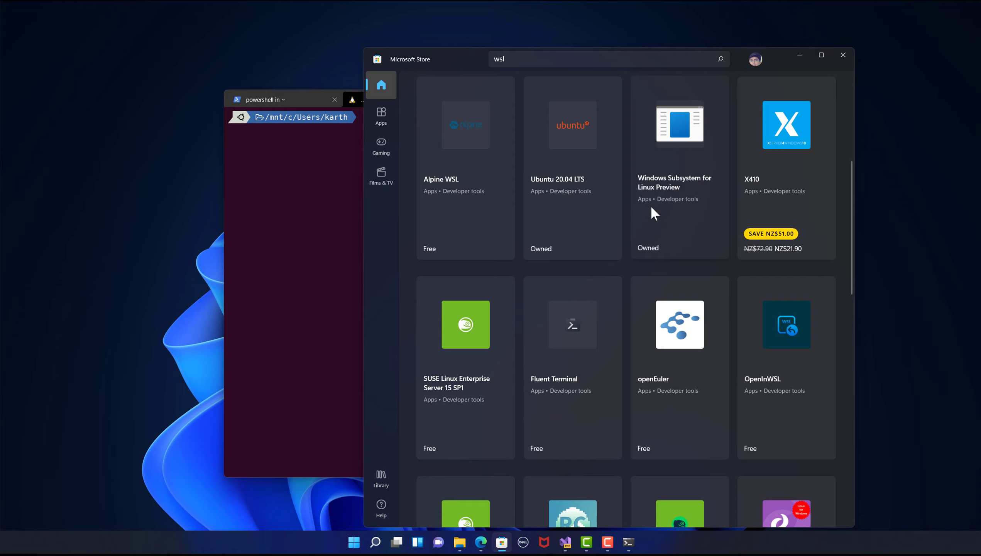
click(686, 127)
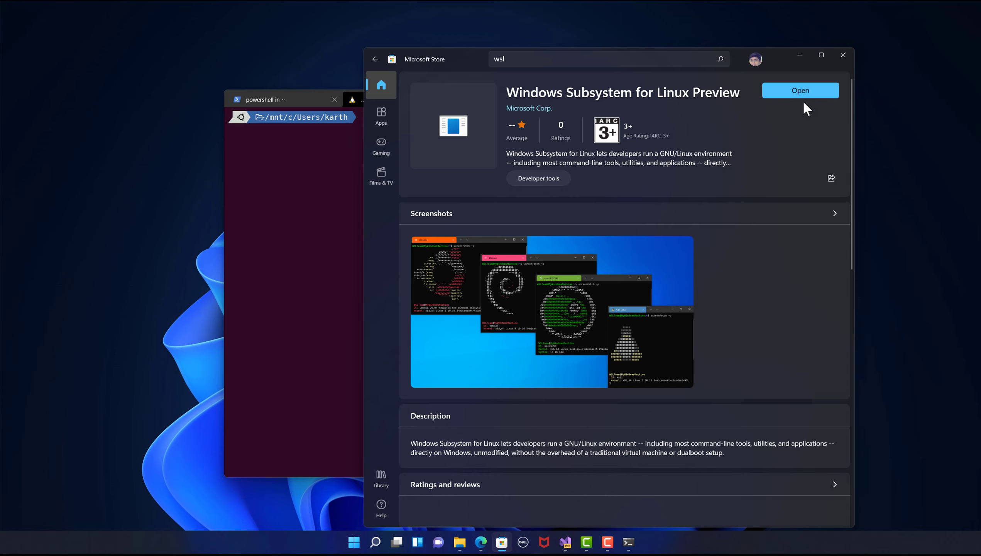
Step: Maximize the Store and scroll through the WSL Preview listing
click(822, 54)
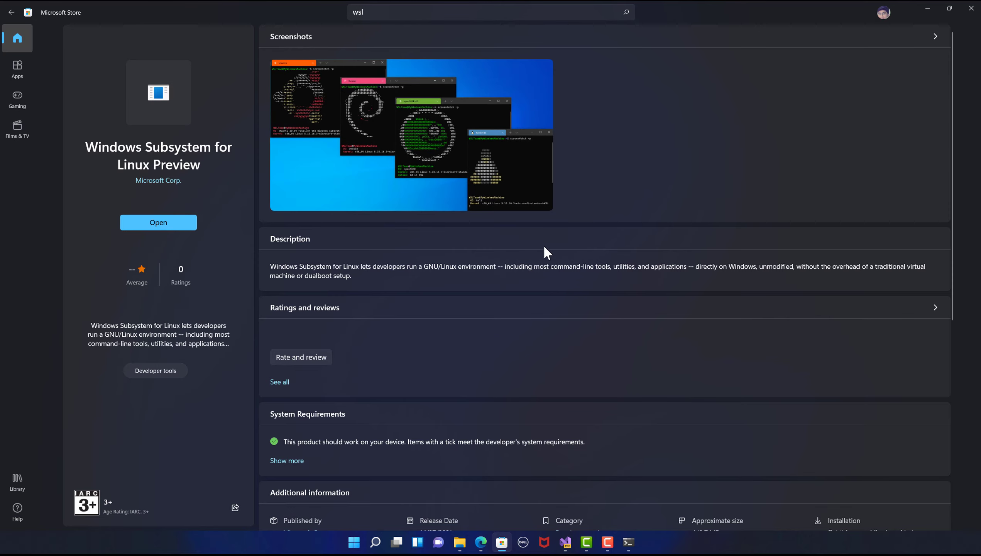
scroll(450, 389, down, 10)
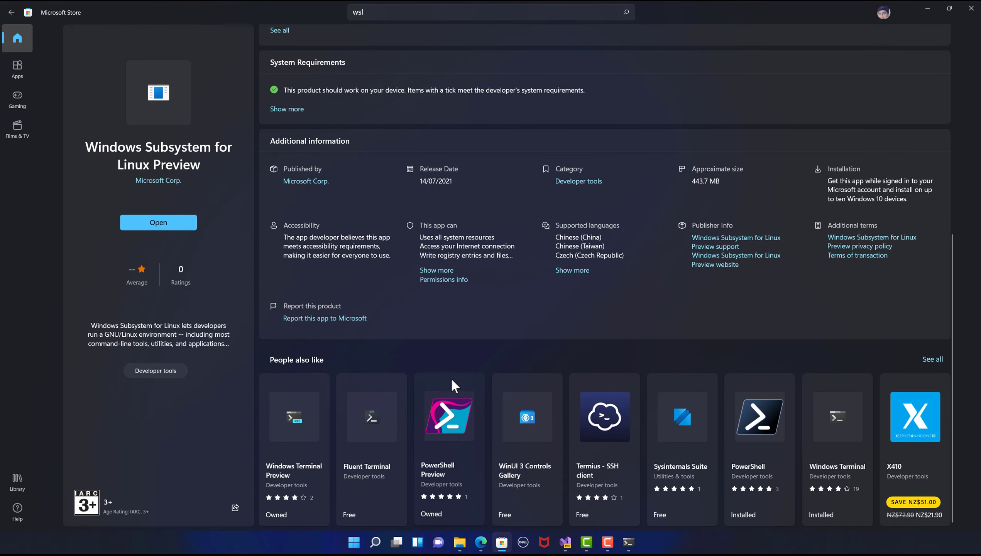
scroll(451, 385, up, 10)
Step: Close the Store and run wsl --list in the PowerShell tab, selecting the docker-desktop lines
click(971, 8)
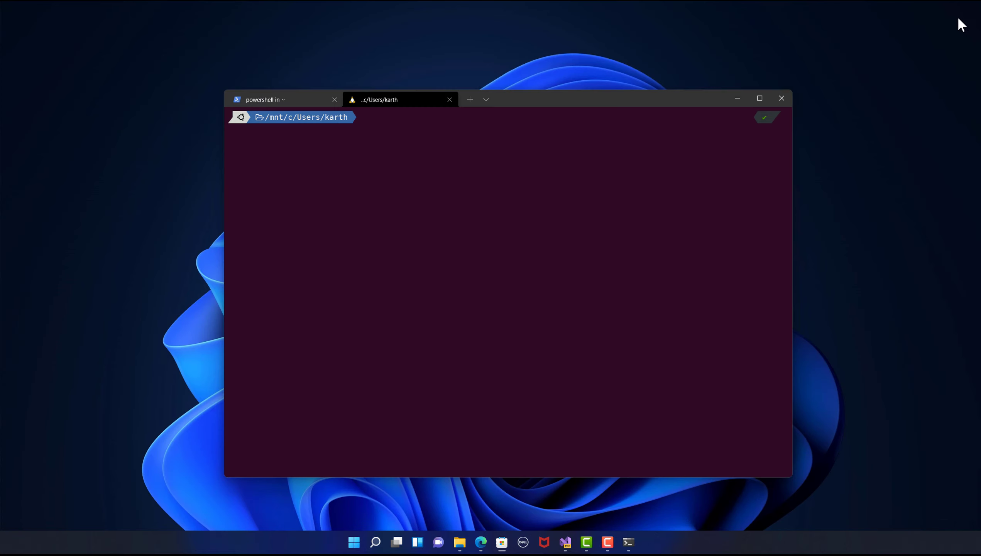
text(wsl)
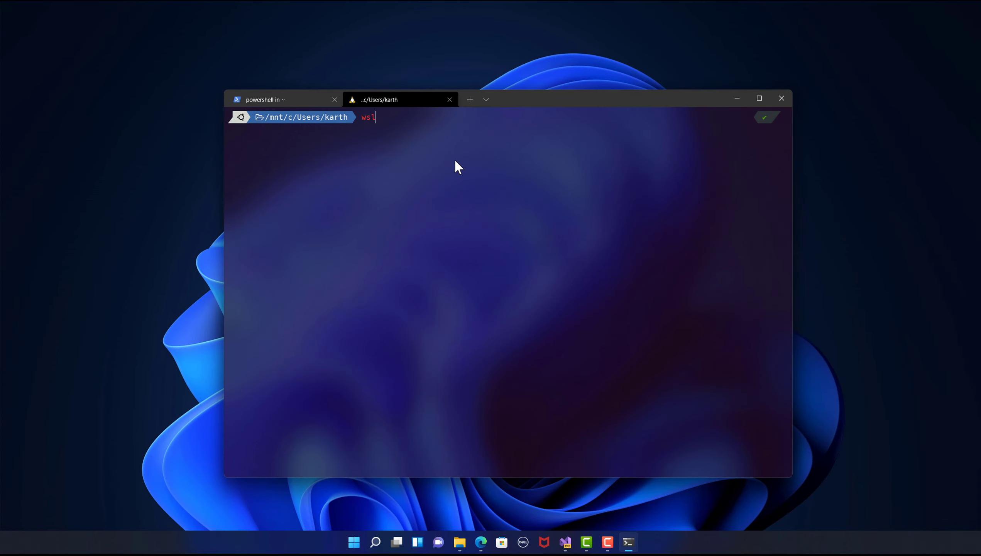
key(BackSpace)
key(BackSpace)
key(BackSpace)
click(305, 100)
text(wsl)
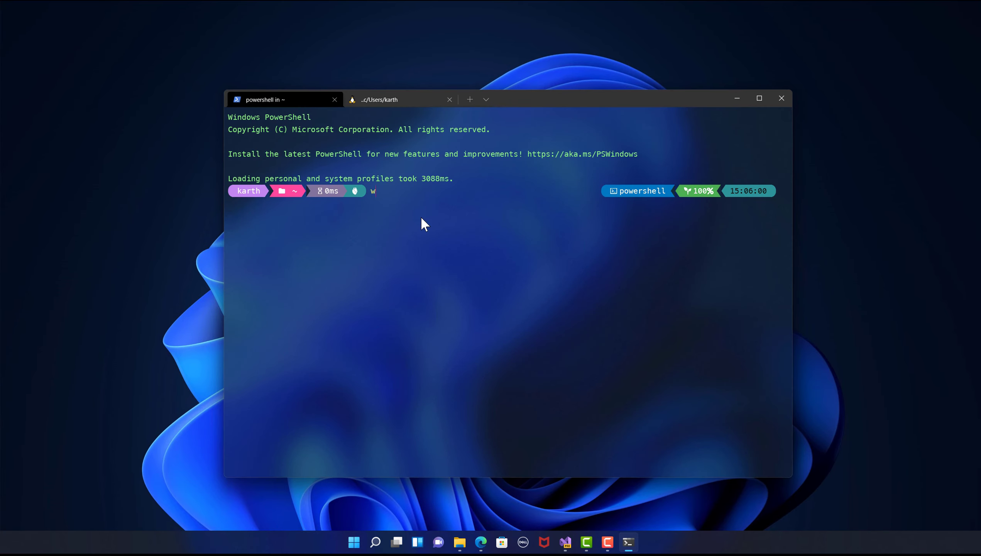
text( --list)
key(Return)
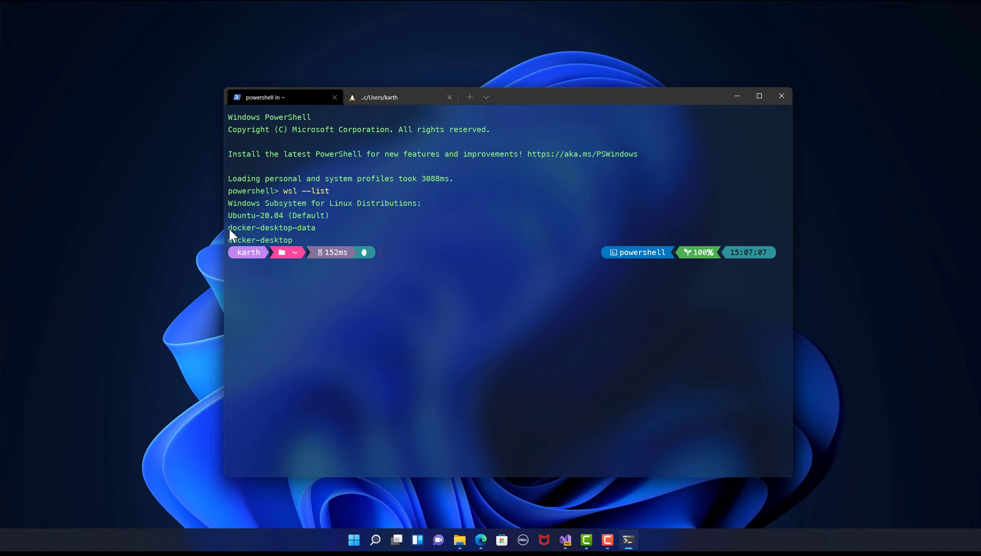
drag(229, 228, 310, 226)
drag(229, 240, 293, 243)
Step: Bring up the GitHub wslg page and select its wsl --list -v command
click(481, 539)
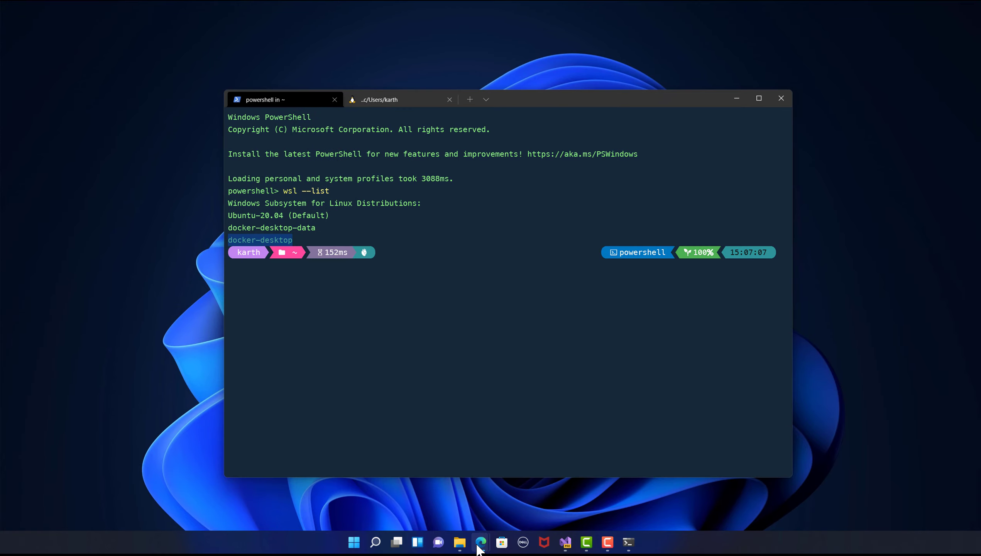
click(526, 478)
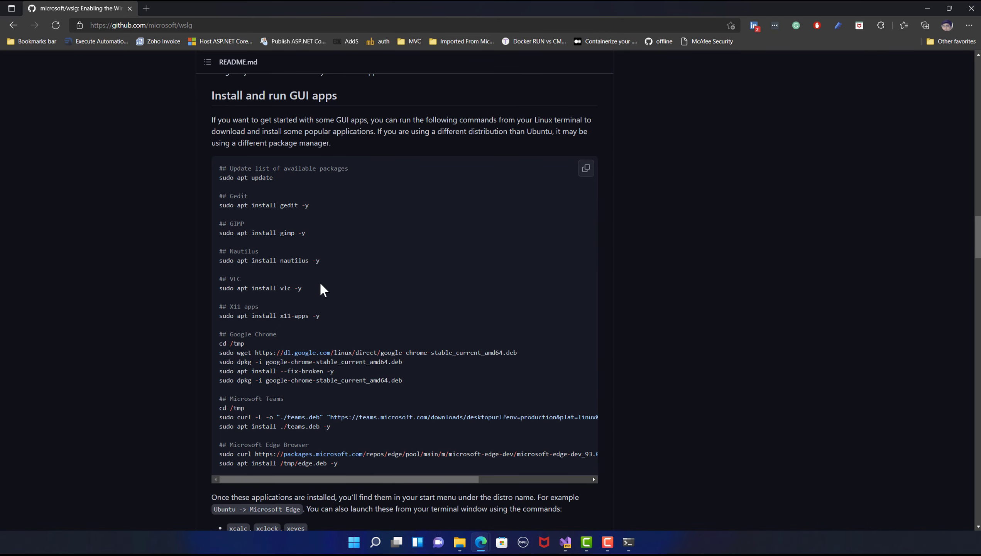
scroll(319, 281, up, 10)
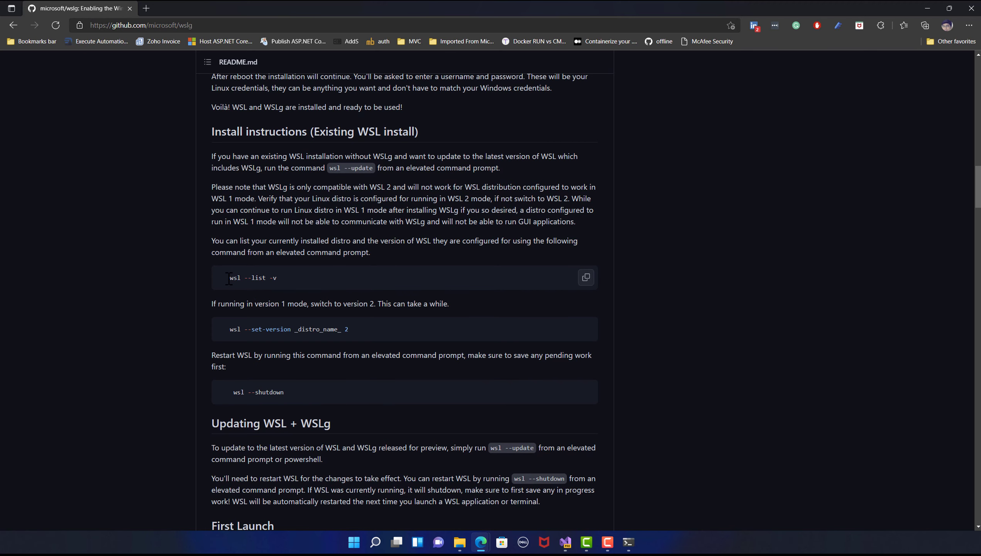
drag(226, 278, 280, 278)
Step: Run wsl --list -v and check all three distributions report version 2
click(927, 8)
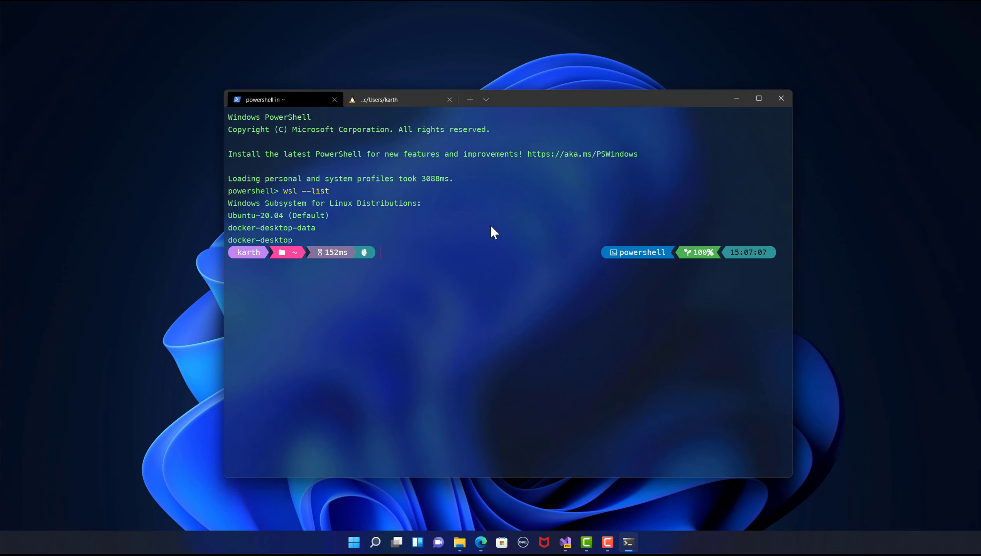
key(Up)
text(-v)
key(Return)
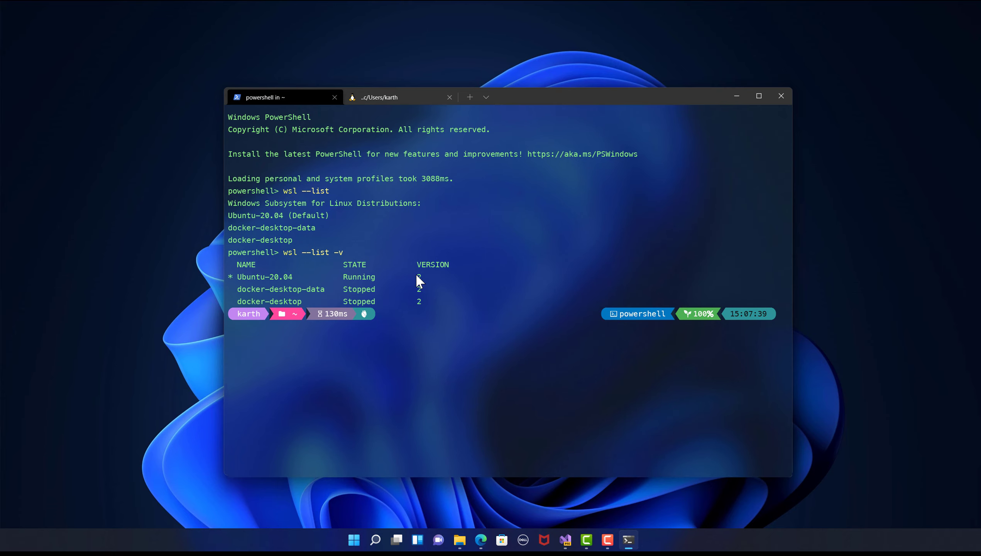
drag(415, 274, 423, 302)
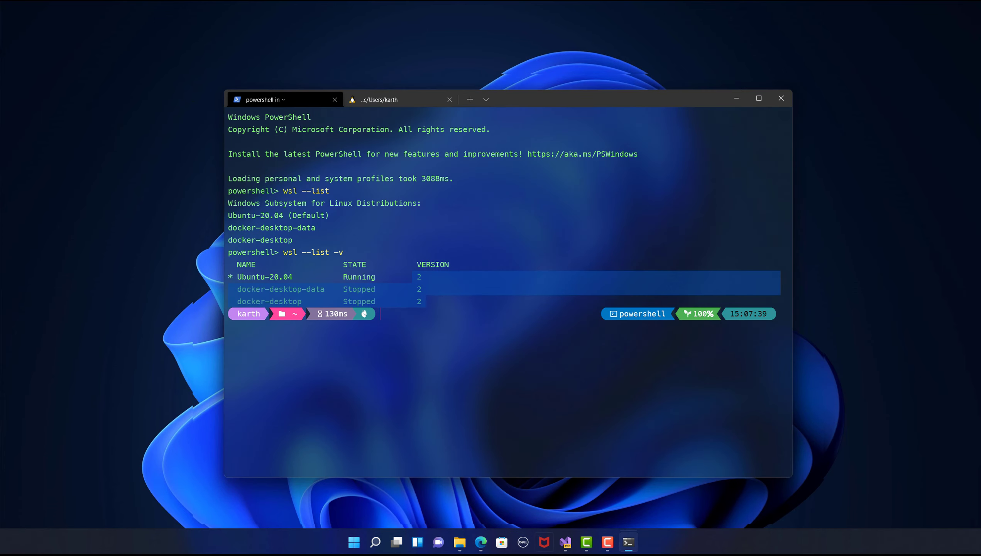
mouse_move(492, 537)
click(443, 277)
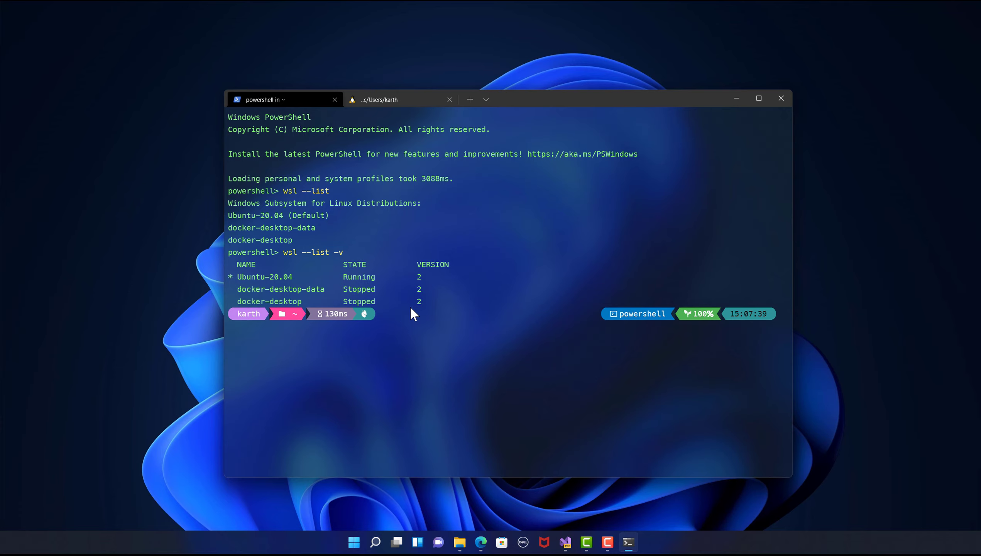
Step: Run firefox at the Ubuntu WSL tab's prompt
click(405, 100)
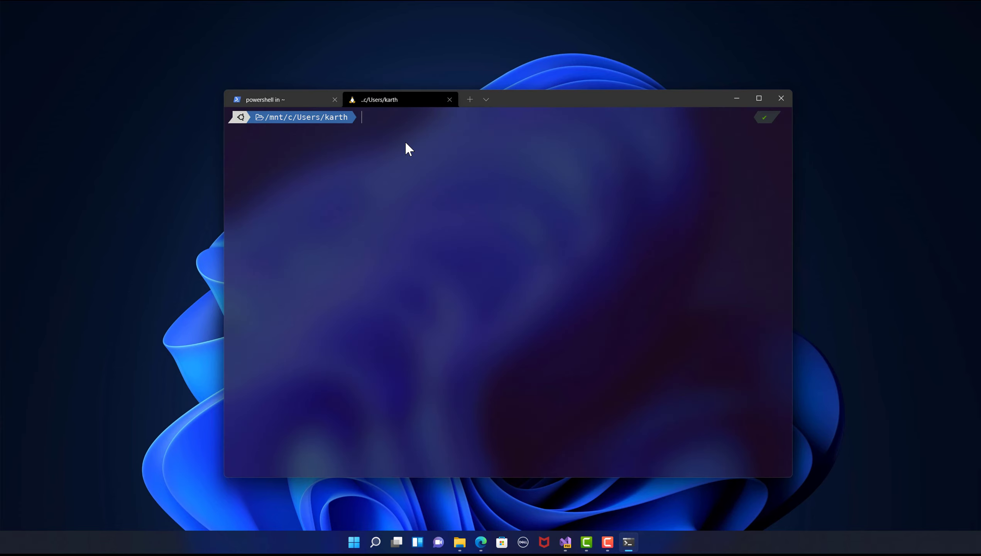
text(l)
key(BackSpace)
text(firefox)
key(Return)
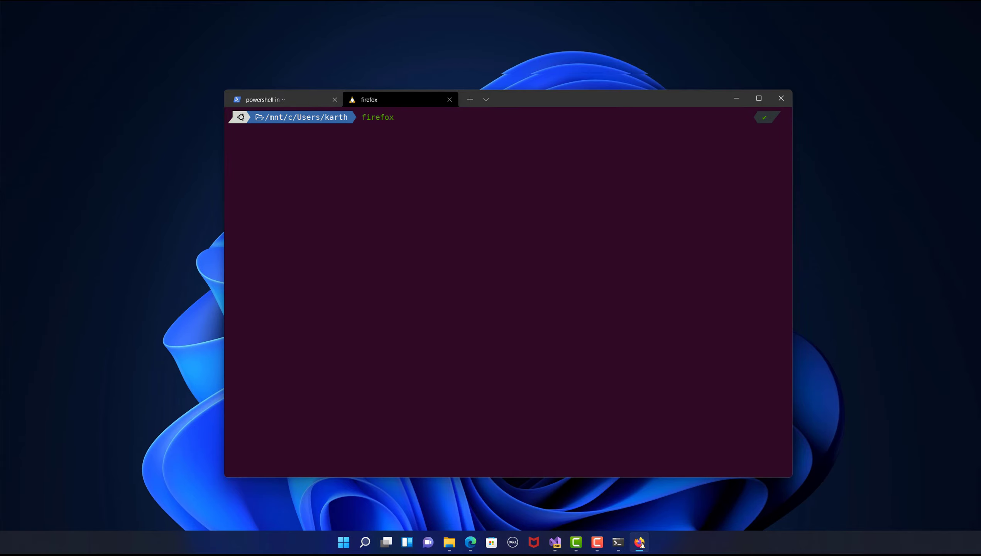
Step: Reposition the Linux Firefox window and open youtube.com
drag(704, 20, 598, 92)
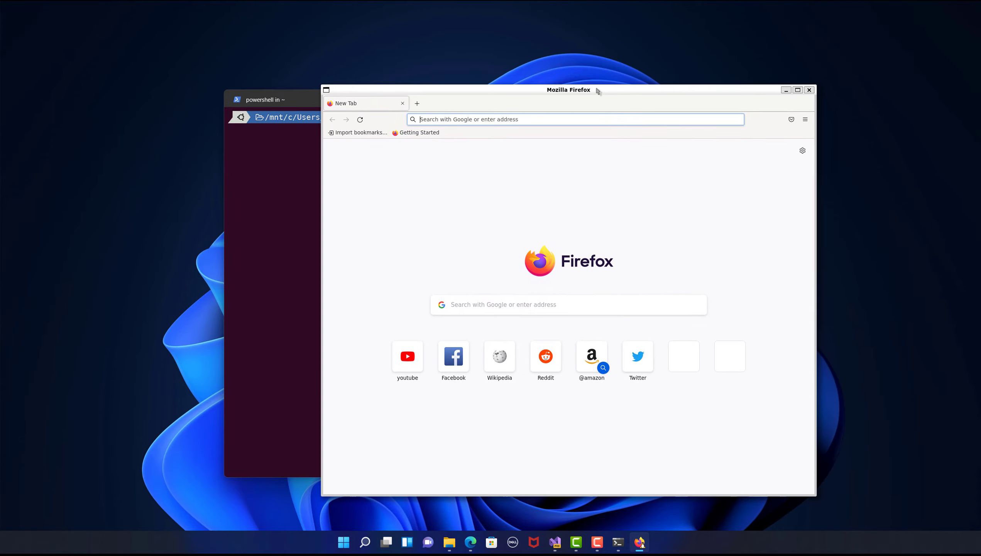
click(364, 542)
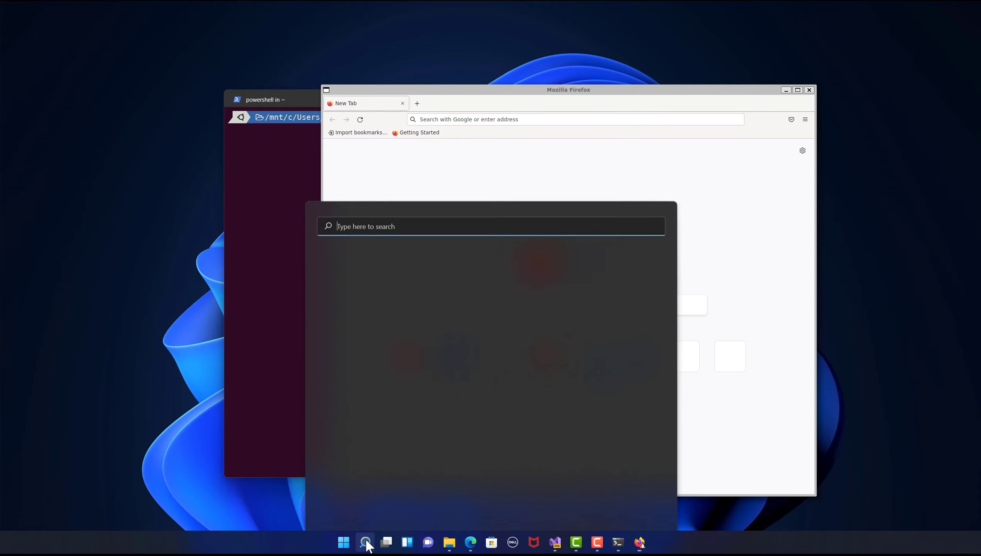
text(firefox)
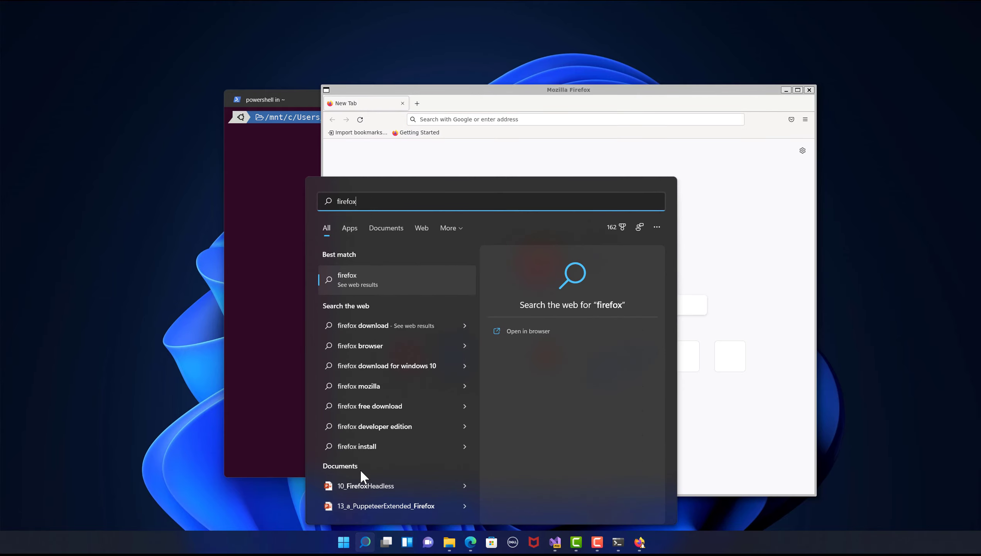
click(463, 93)
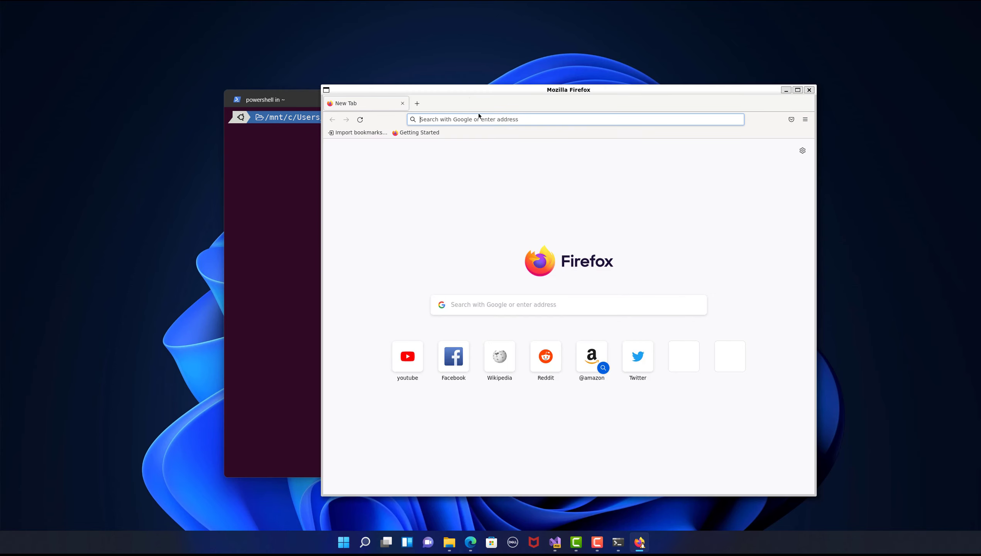
drag(486, 91, 535, 91)
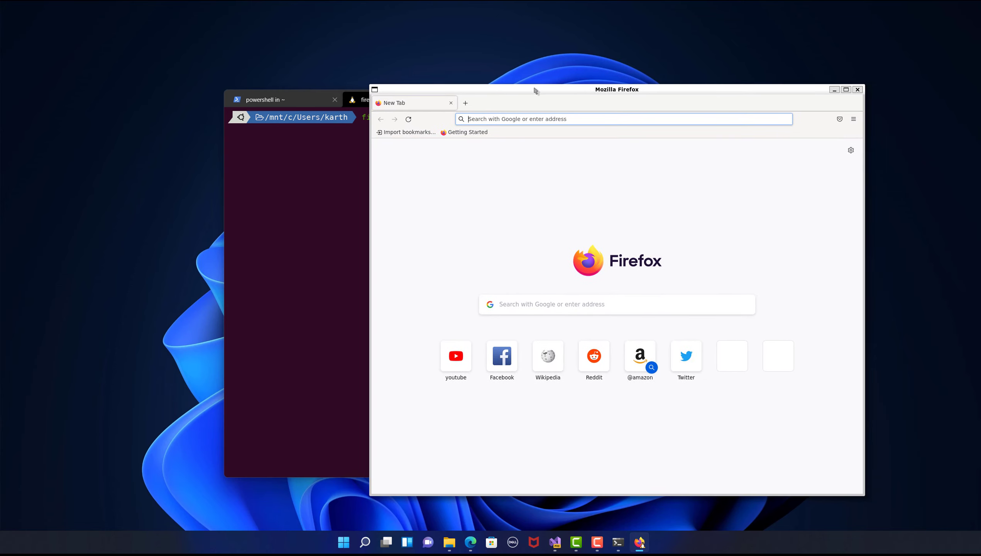
click(492, 119)
text(you)
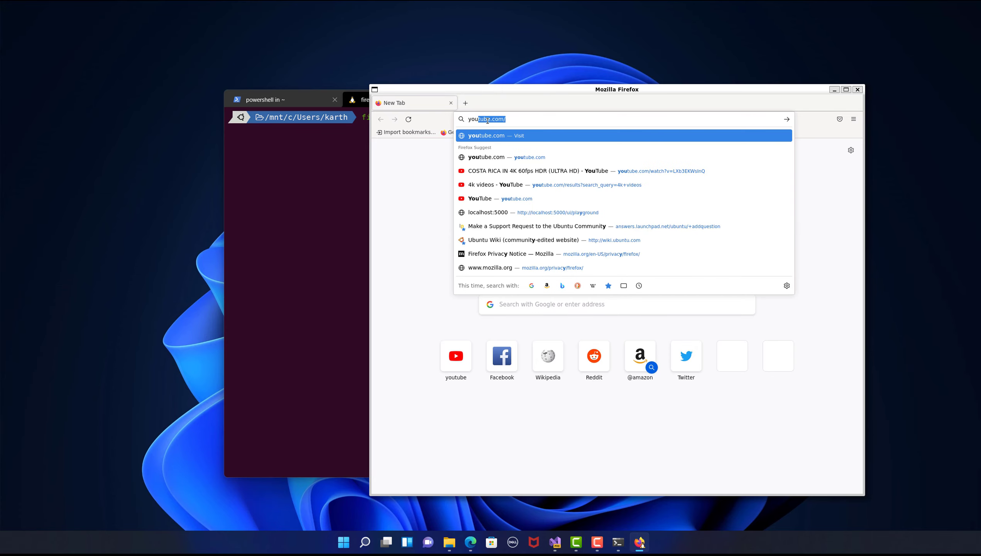
key(Return)
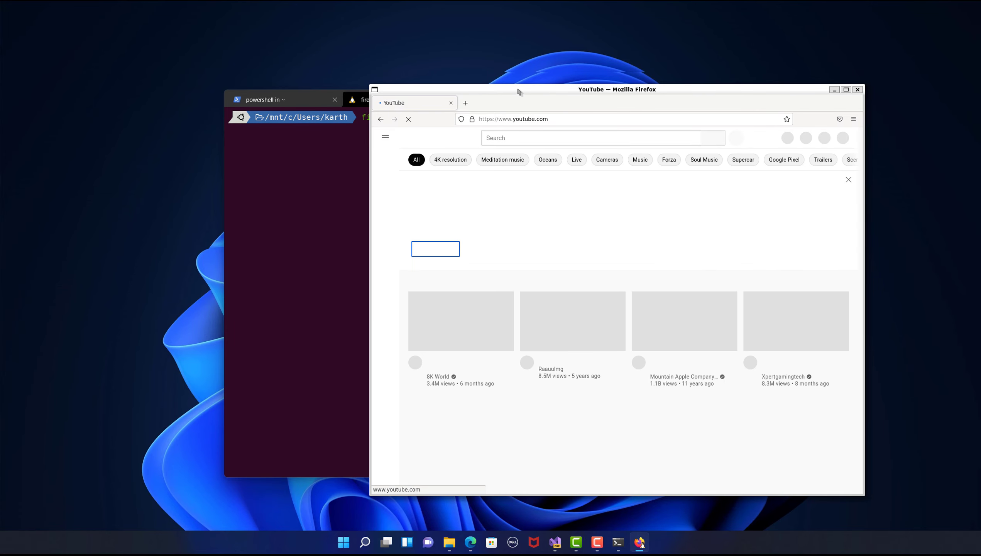
Step: Play the Wild Animals in 8K video muted full screen, jumping to 4:46 and 11:24
drag(518, 90, 518, 82)
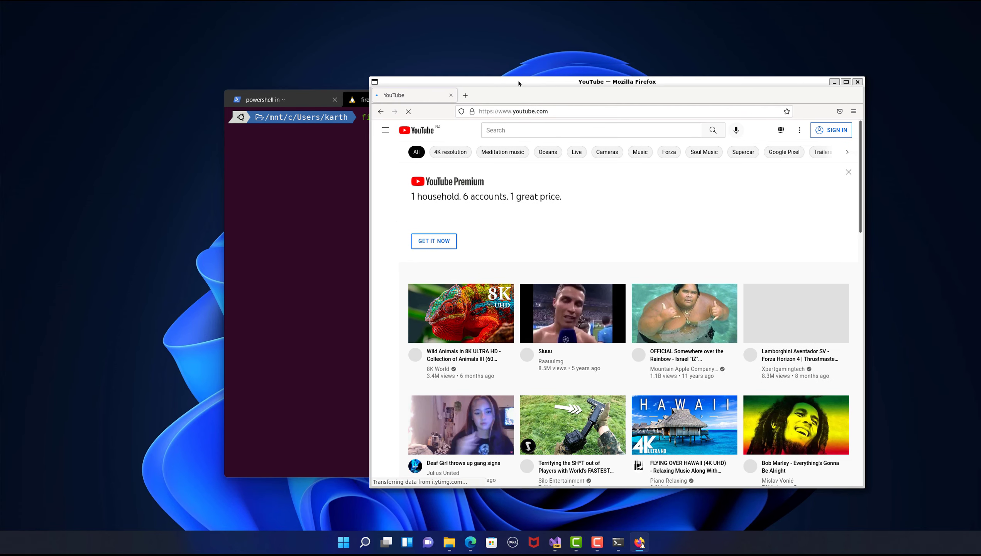
click(467, 325)
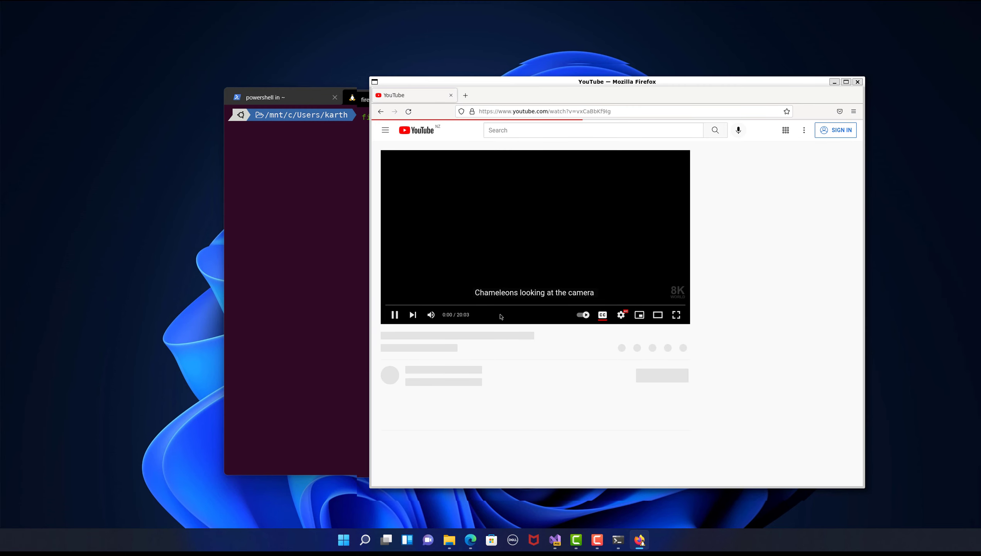
click(442, 316)
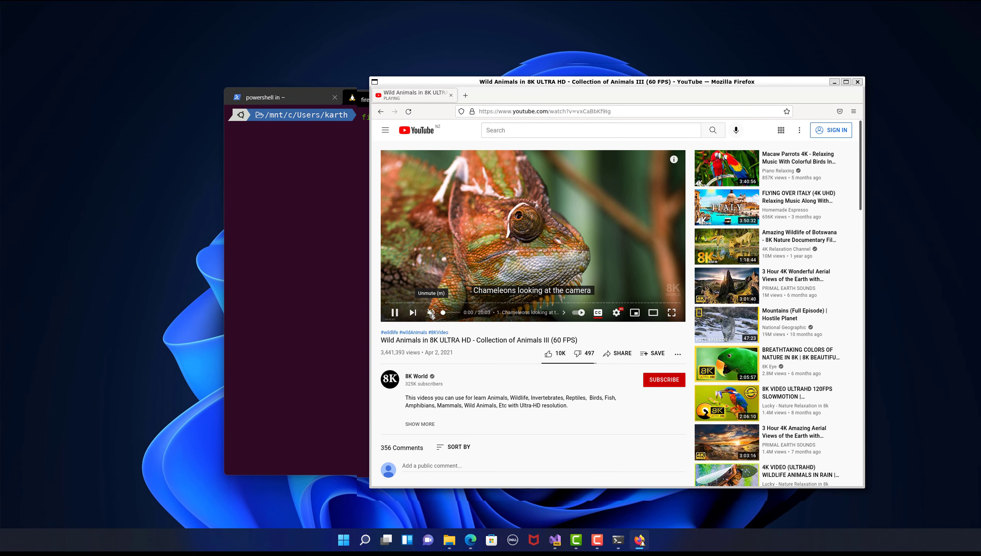
click(672, 312)
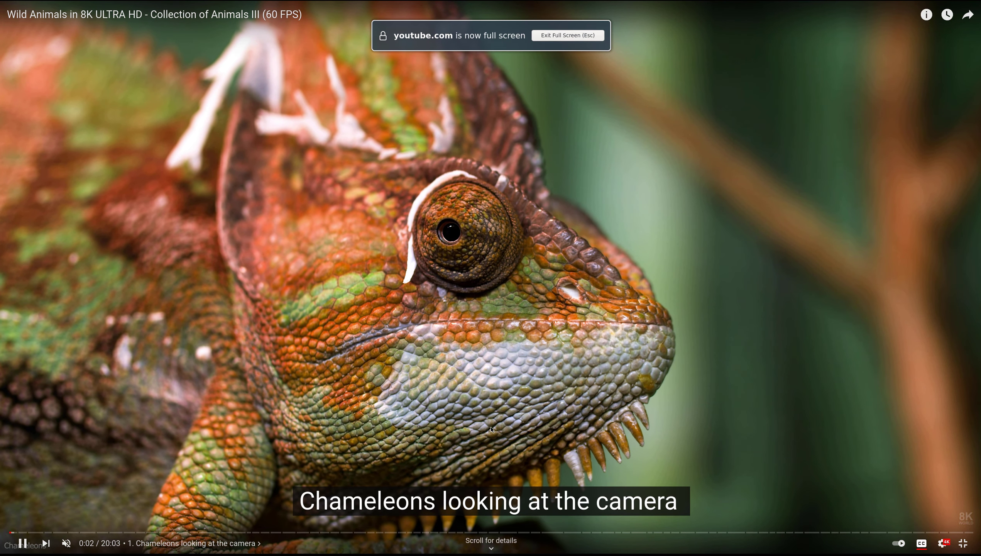
click(238, 533)
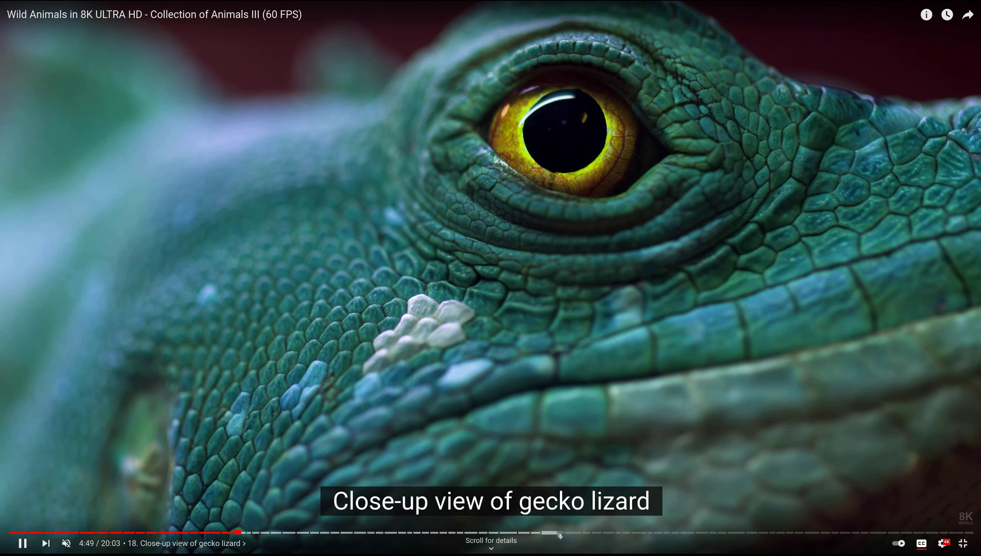
click(558, 532)
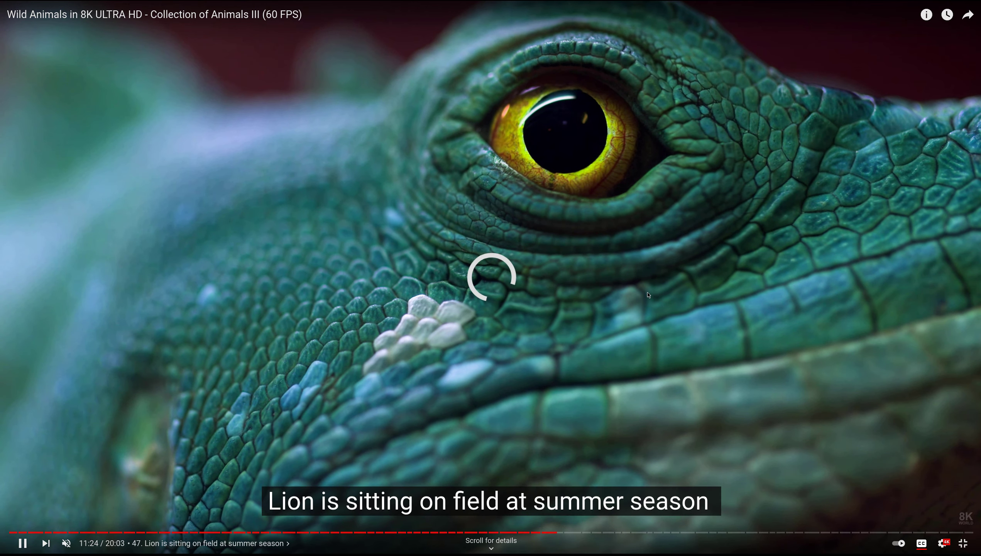
Step: Exit full screen, then open and close a new blank tab
key(Escape)
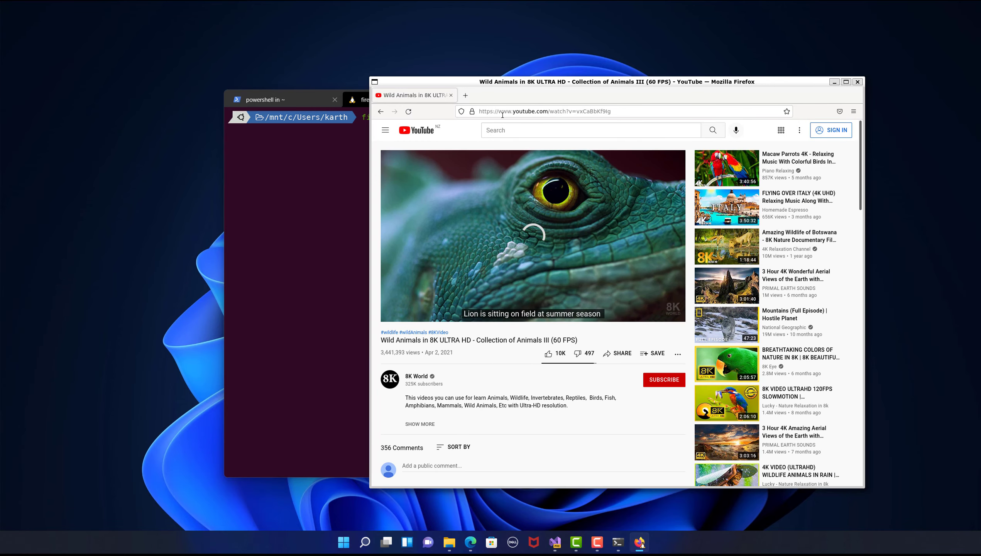
click(466, 95)
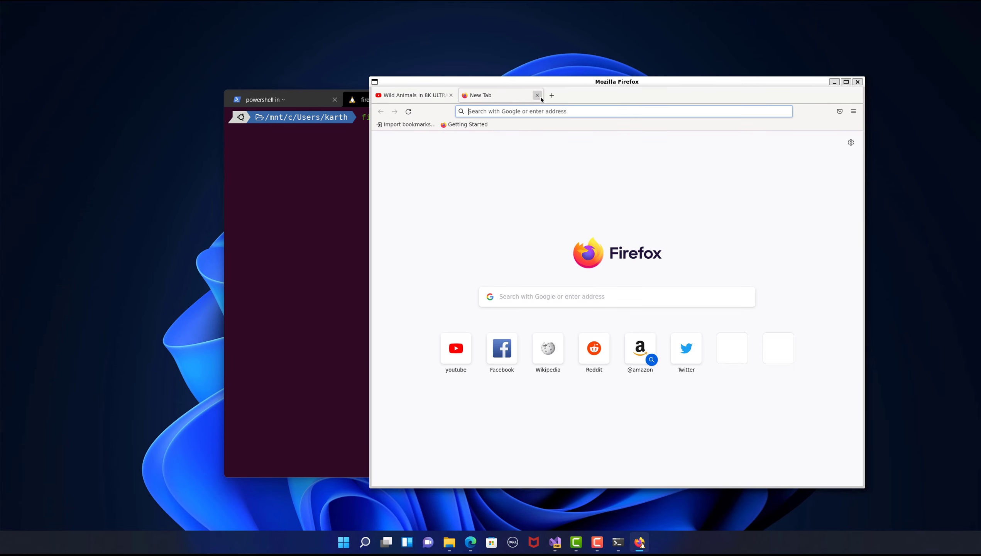
click(539, 96)
Step: Close Firefox and run 'thunar .' to open the current Windows user folder
click(451, 95)
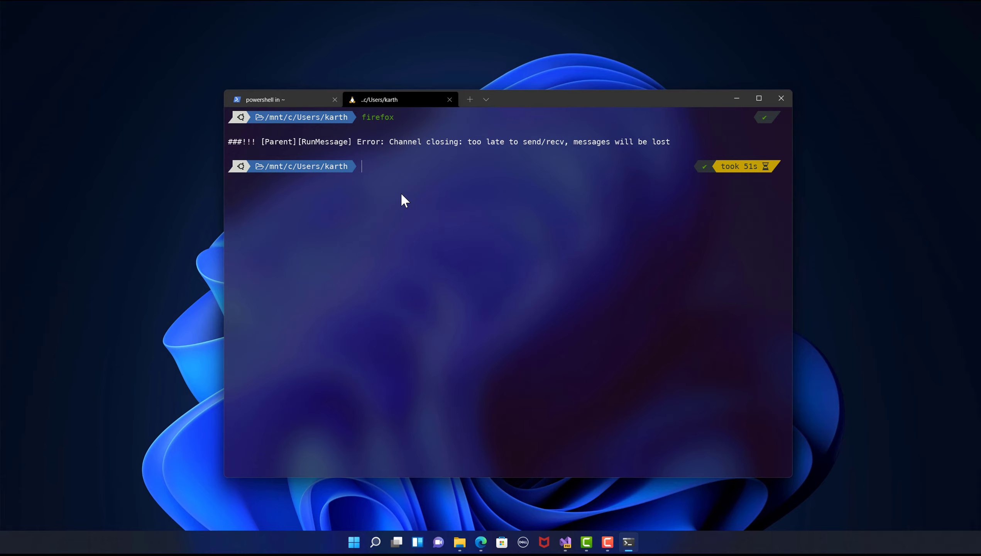
text(thunar ,)
key(Return)
key(Up)
key(BackSpace)
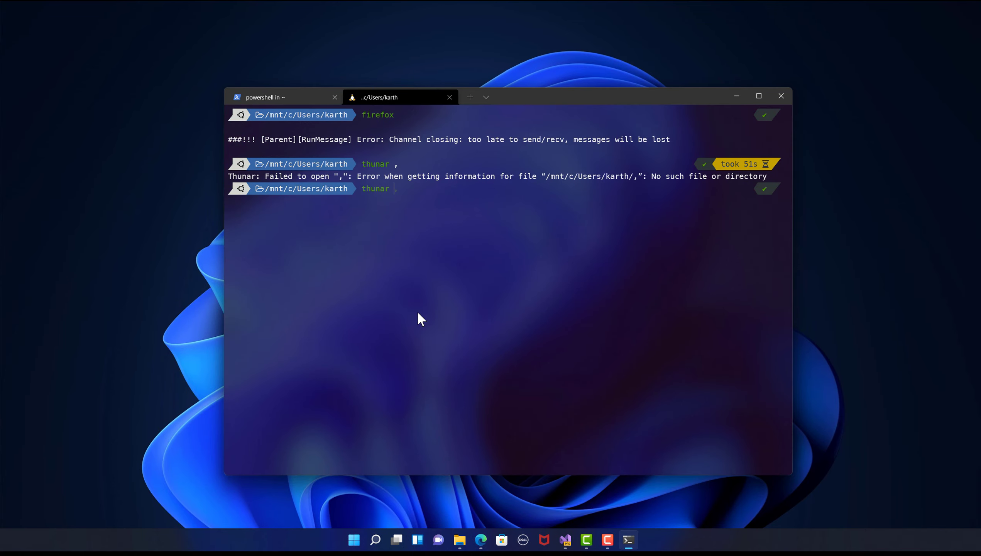
text(.)
key(Return)
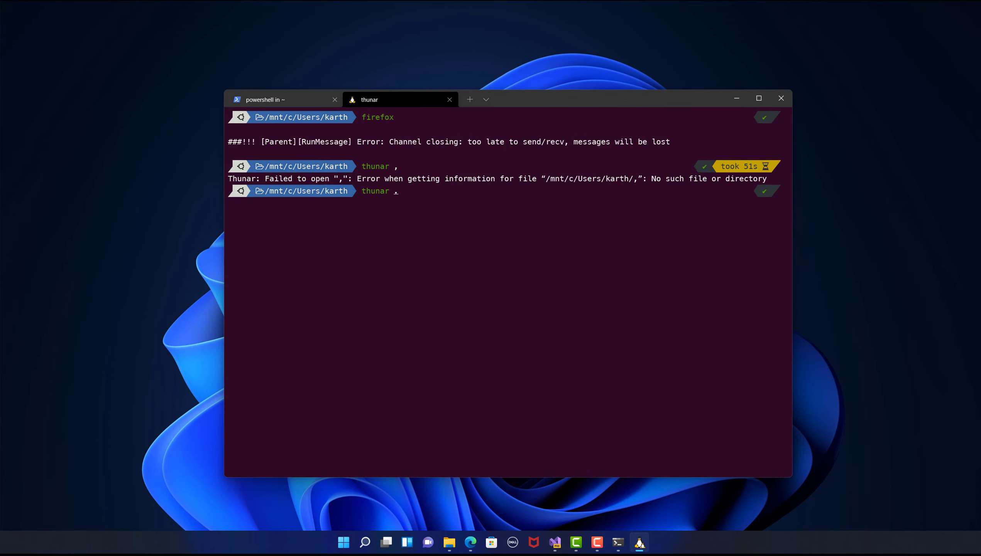
Step: Browse Thunar to the Linux root File System, repositioning its window
drag(743, 88, 590, 179)
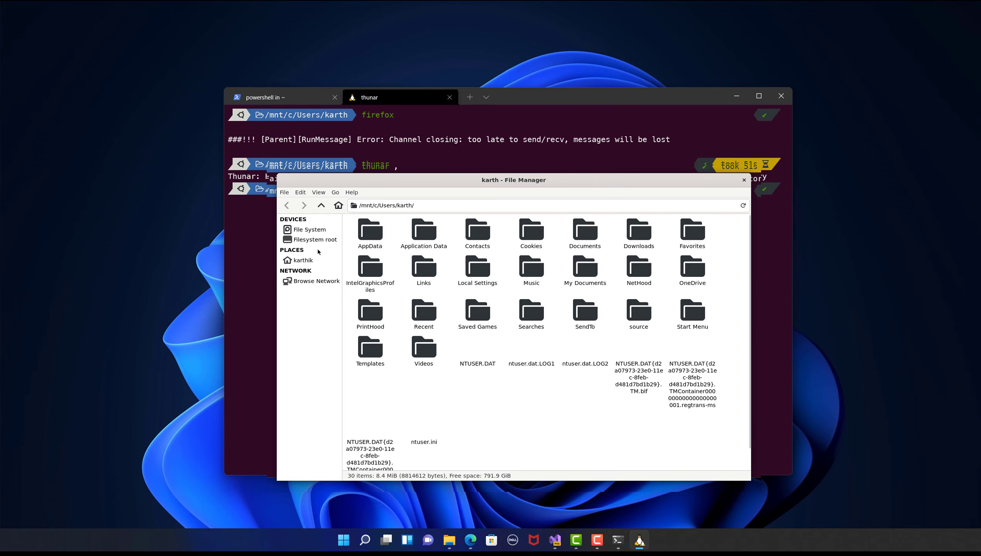
click(314, 233)
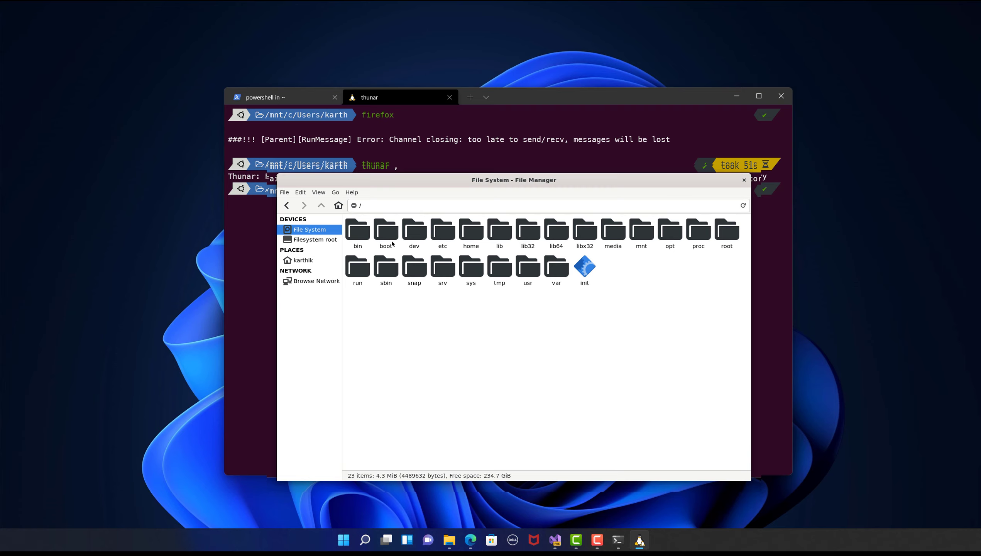
drag(429, 184, 486, 196)
Step: Close Thunar and show the Linux distributions in Windows File Explorer
click(801, 191)
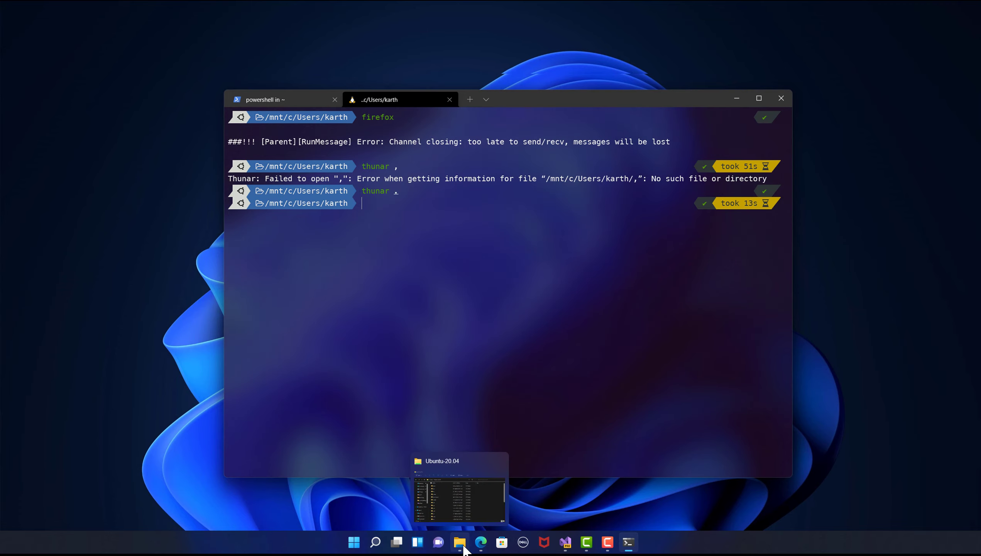
click(459, 542)
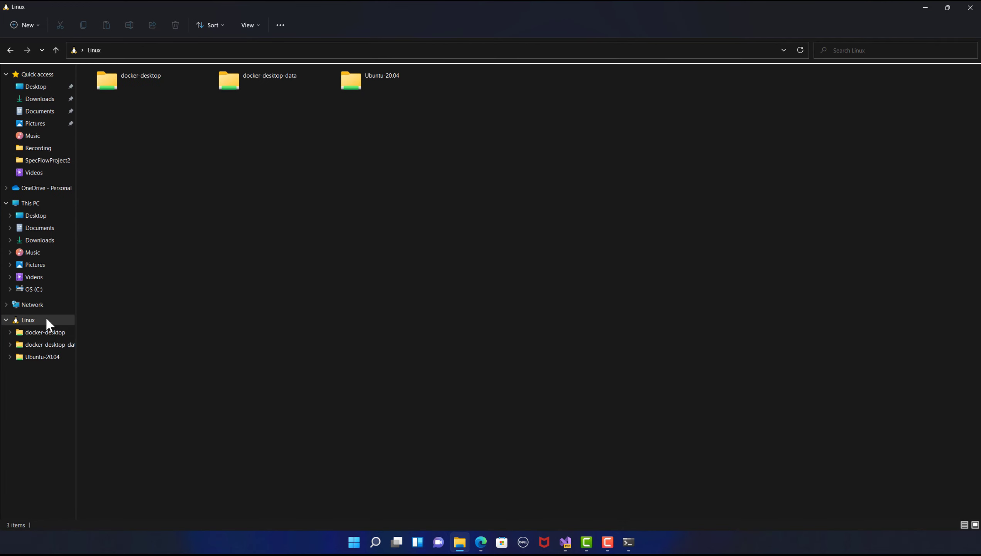
click(31, 290)
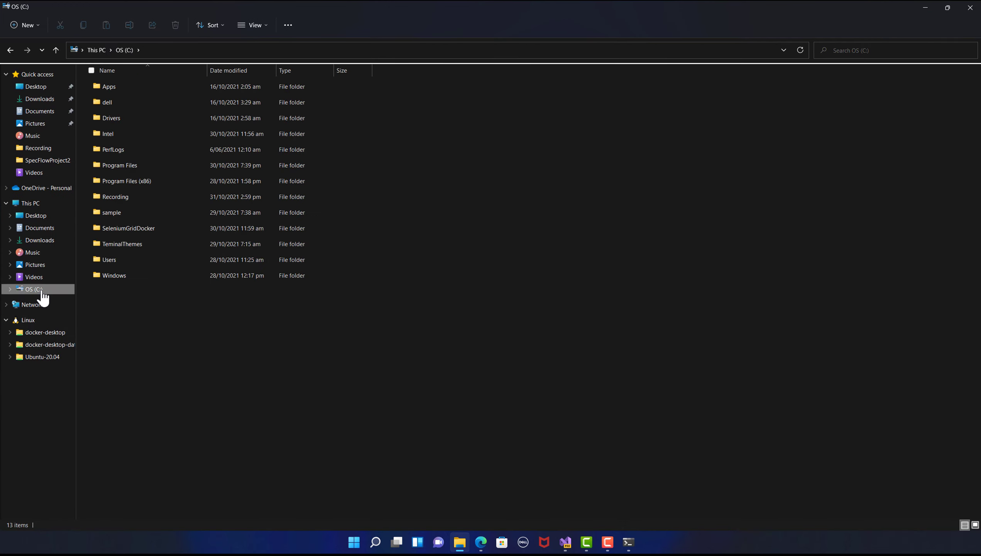
click(32, 321)
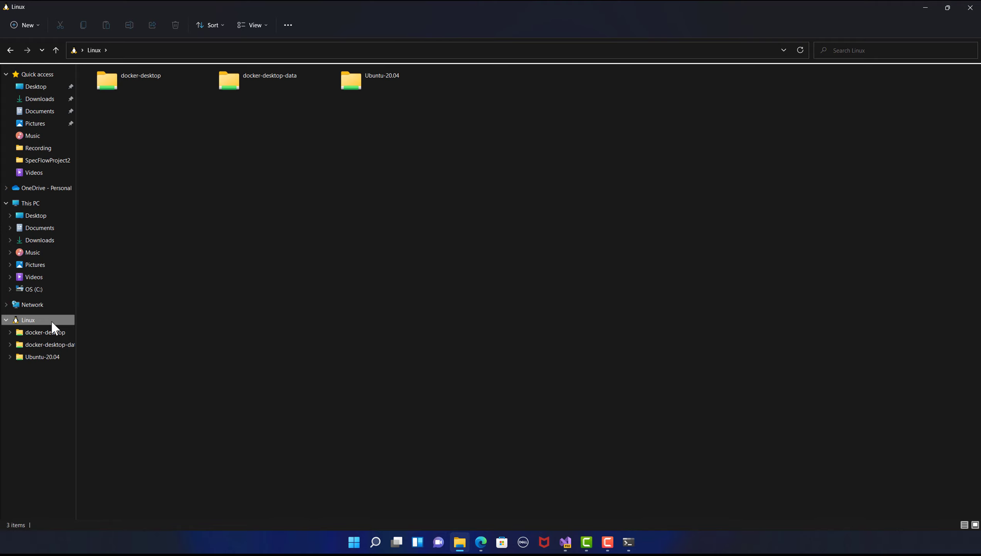
Step: Browse the docker-desktop, docker-desktop-data and Ubuntu-20.04 distributions' files
click(46, 334)
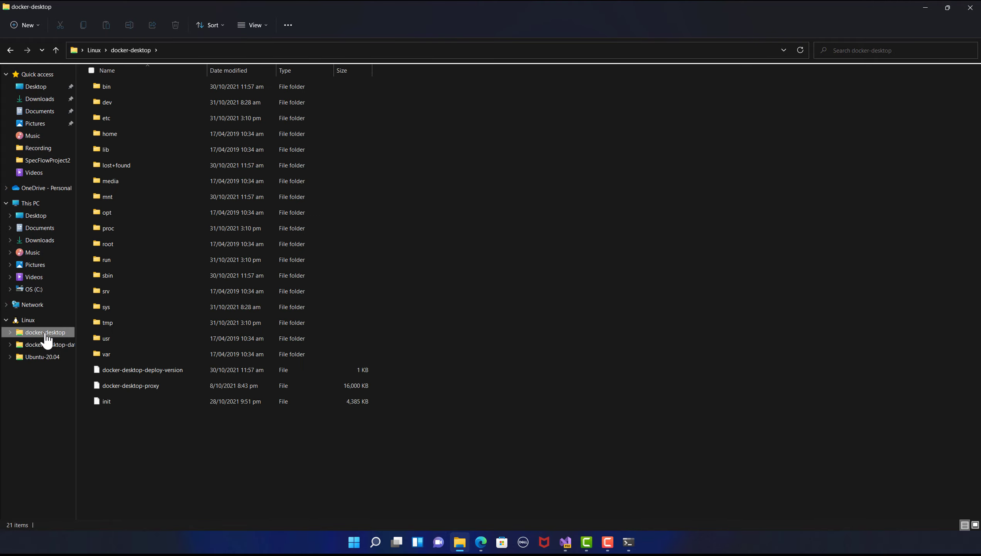
click(64, 348)
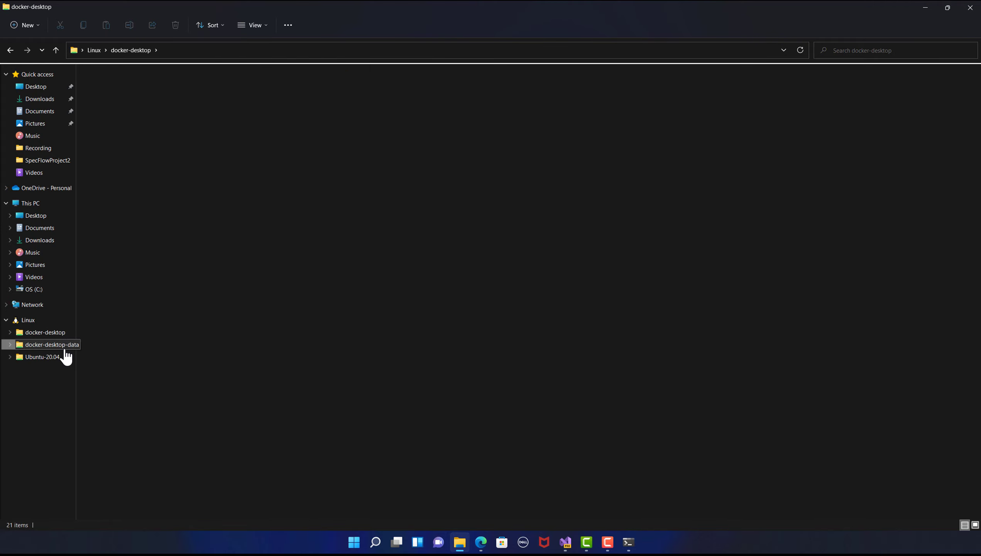
click(41, 365)
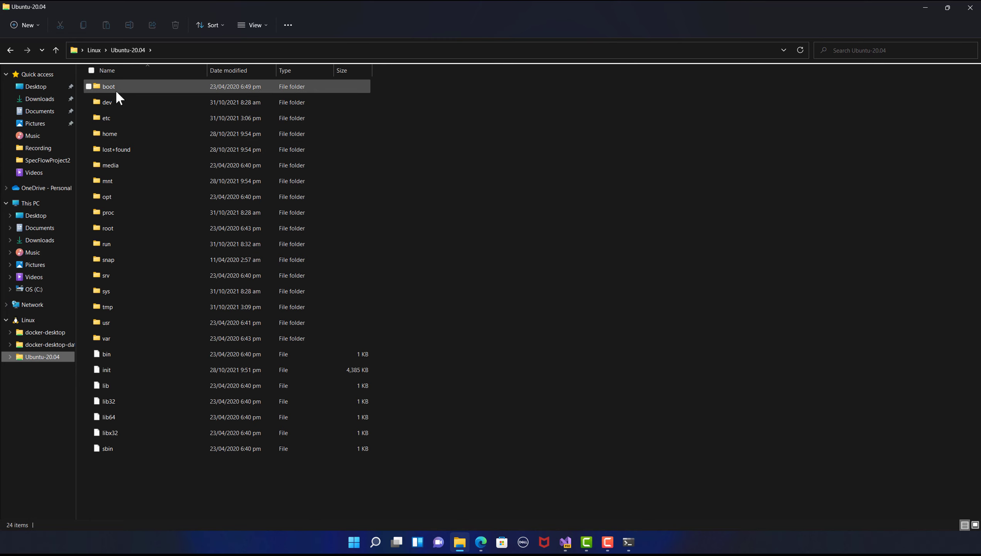
Step: Look through Ubuntu-20.04's etc folder, return to Ubuntu-20.04, and close Explorer
double_click(114, 117)
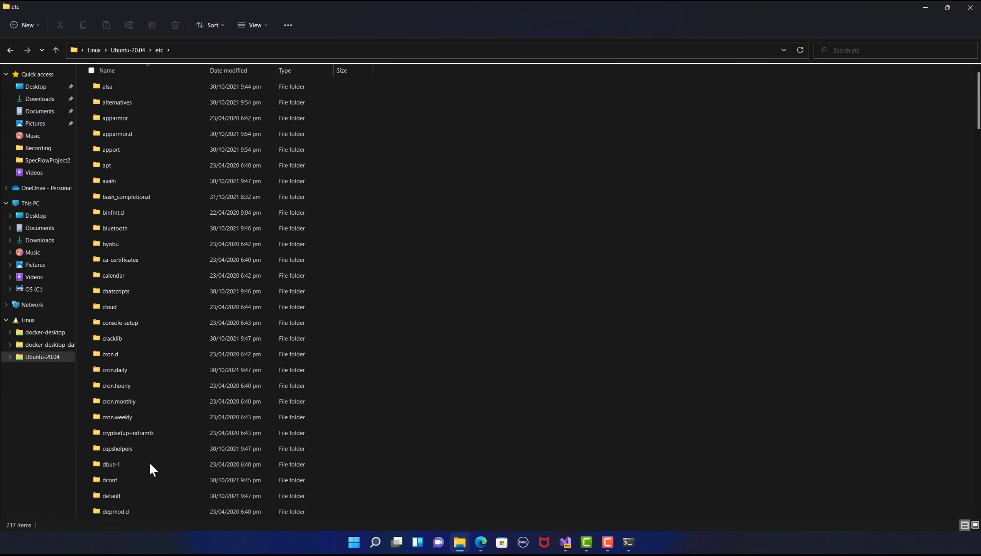
scroll(152, 455, down, 15)
scroll(155, 448, down, 20)
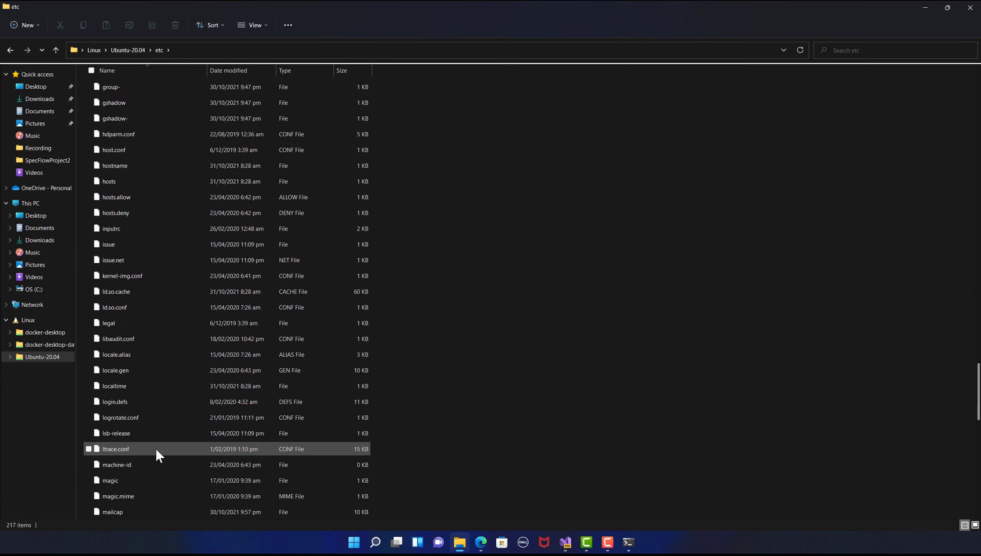
scroll(155, 446, up, 20)
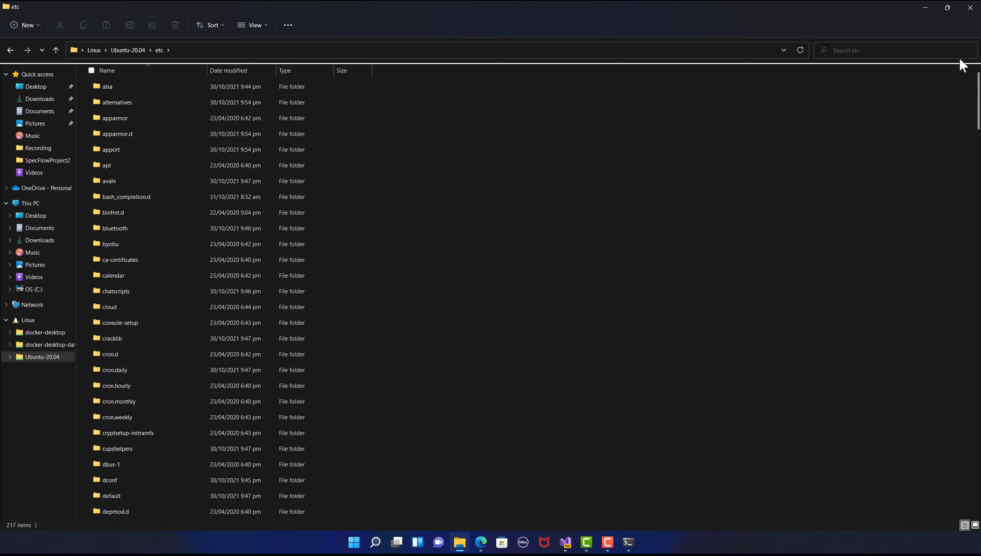
click(51, 357)
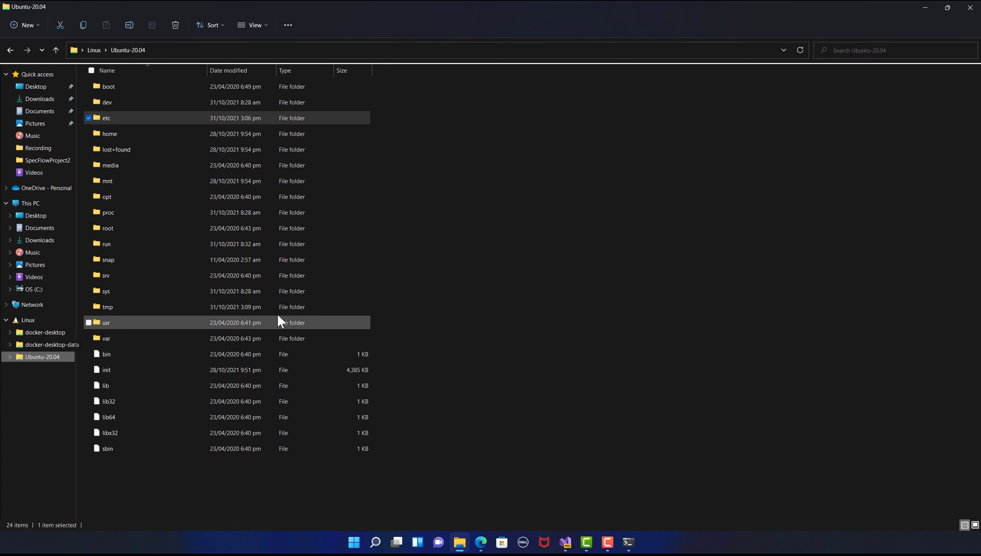
click(971, 7)
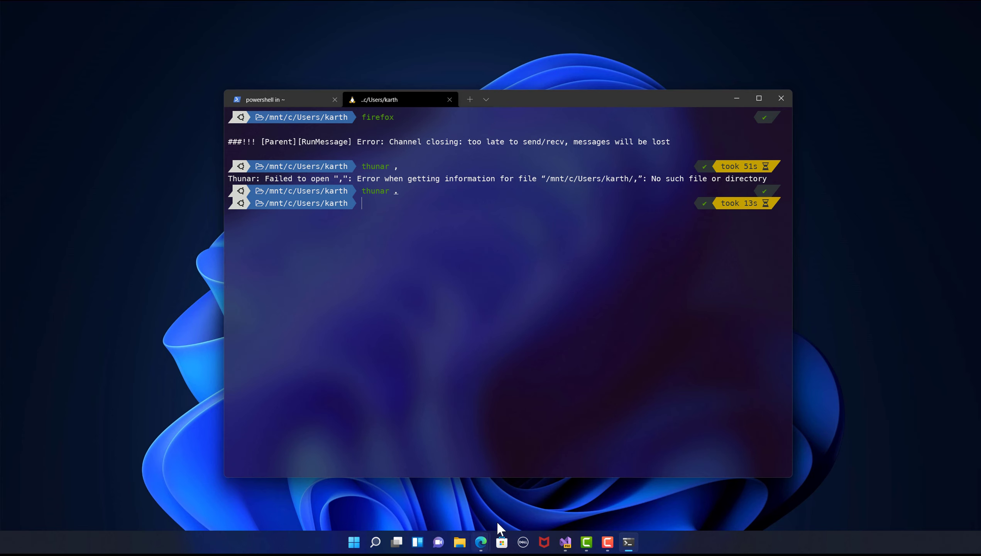
Step: Install gedit with 'sudo apt install gedit -y' copied from the WSLg README
click(481, 542)
drag(311, 275, 225, 279)
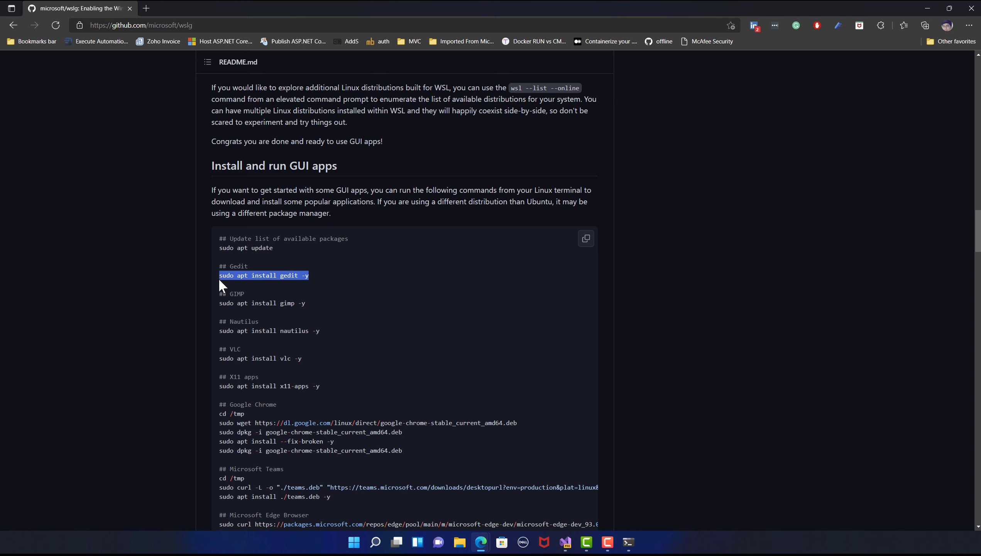
click(929, 8)
right_click(411, 230)
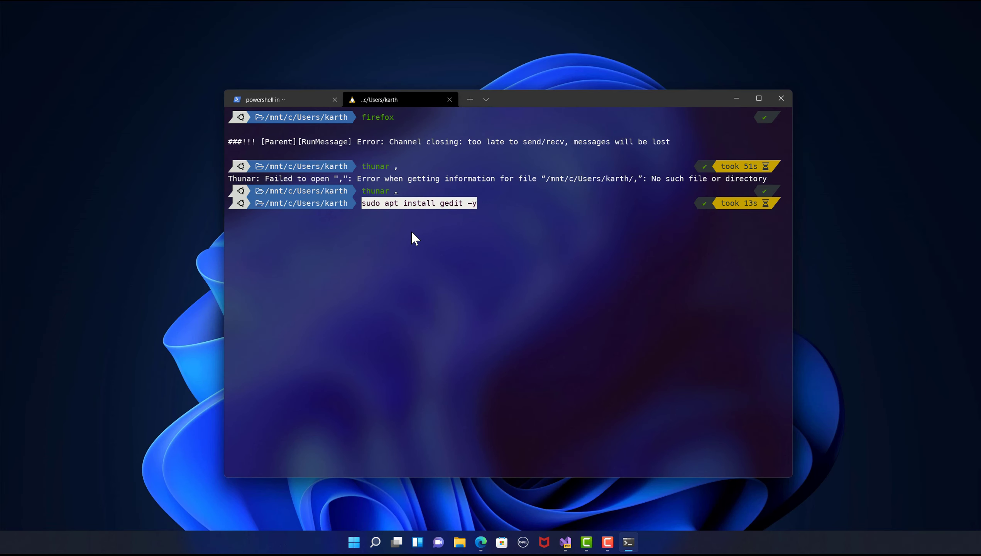
key(Return)
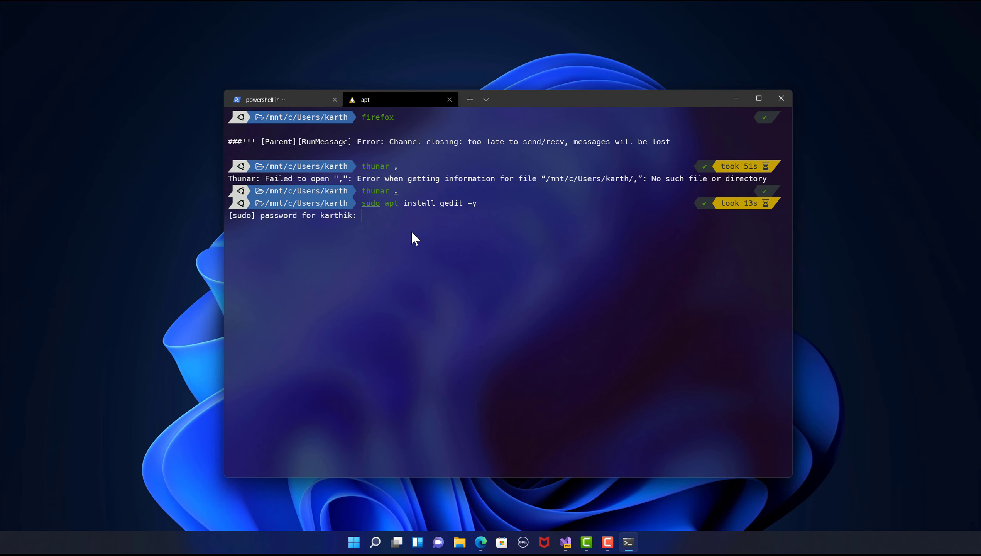
key(Return)
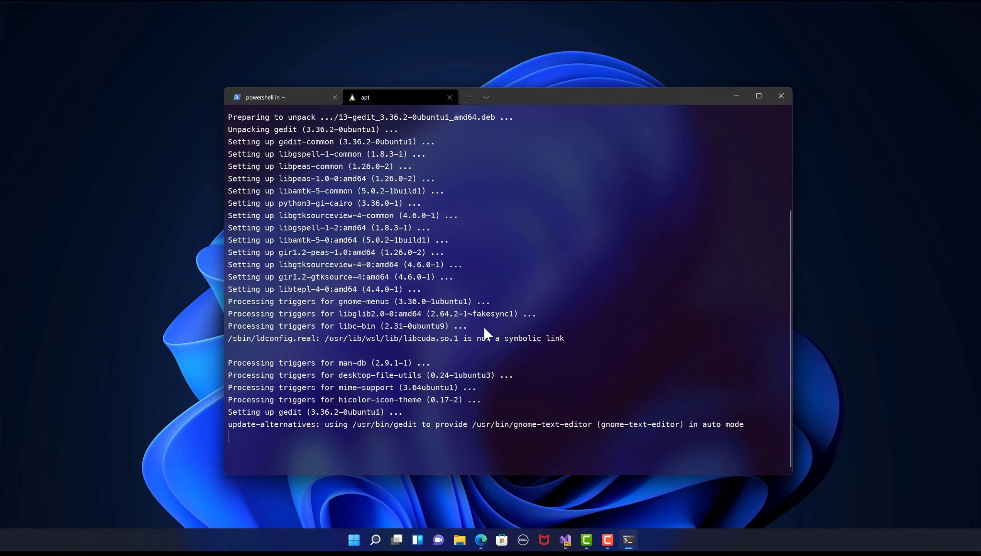
Step: Launch gedit from the Ubuntu terminal prompt
text(geno)
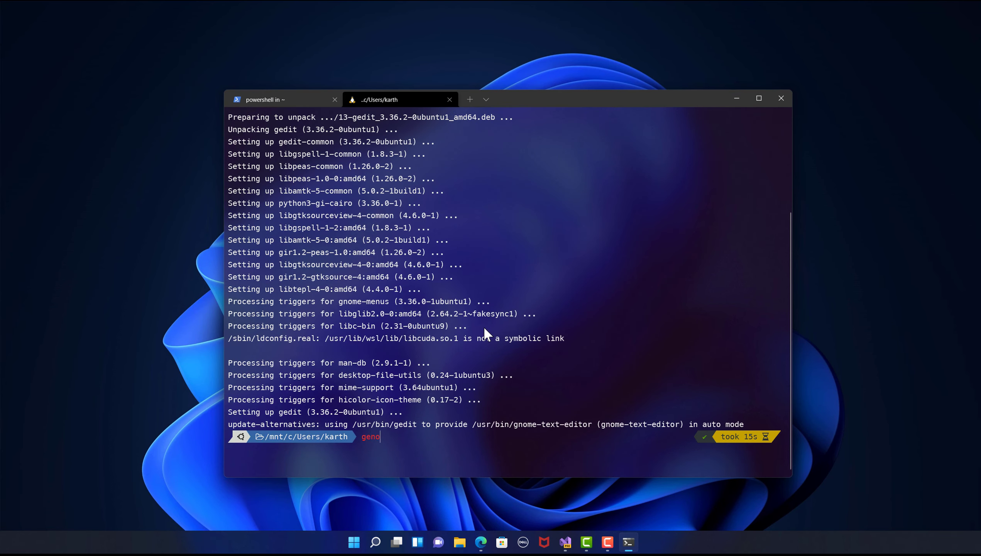
key(BackSpace)
key(BackSpace)
key(BackSpace)
text(no)
key(BackSpace)
key(BackSpace)
text(edit)
key(Return)
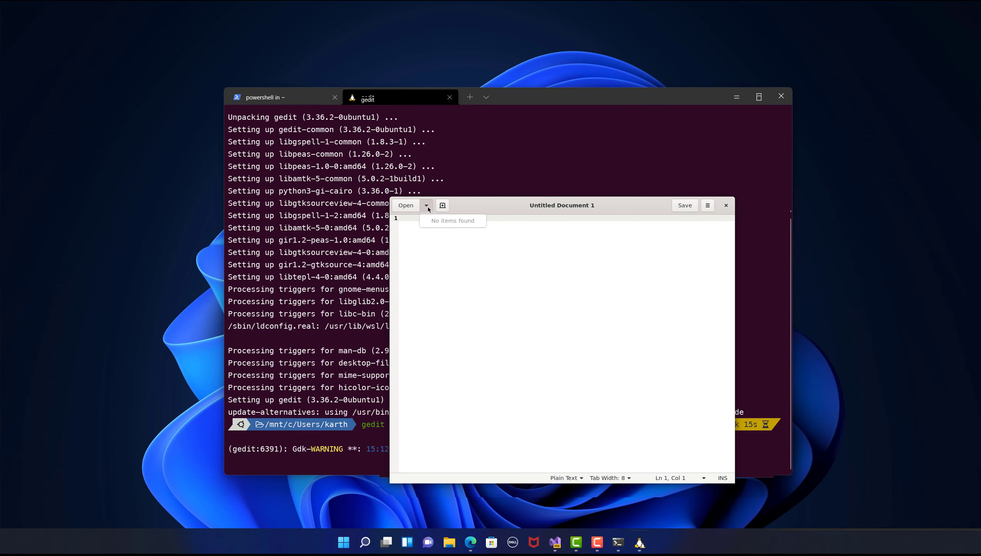
Step: View the Windows user folder in gedit's Open dialog, cancel it, and close gedit
click(405, 205)
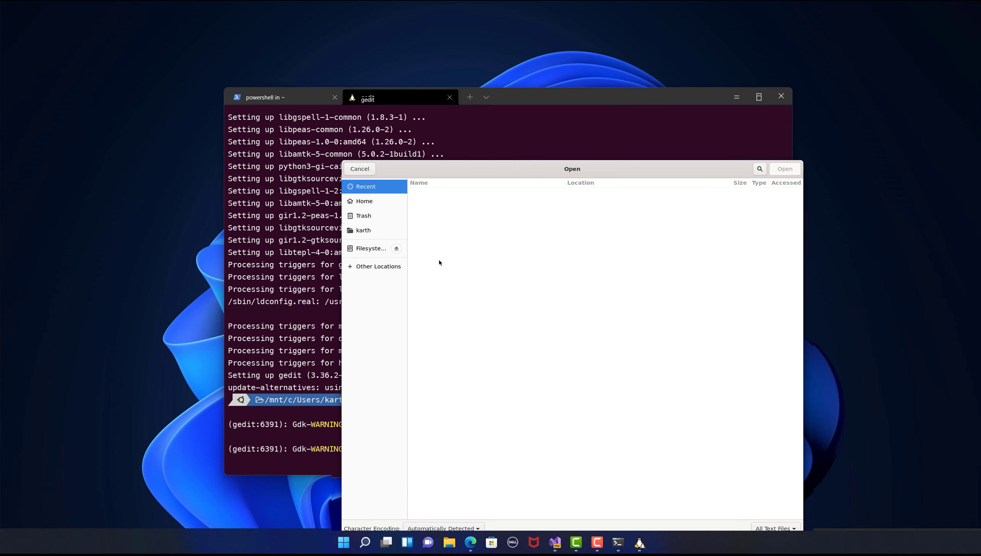
click(363, 231)
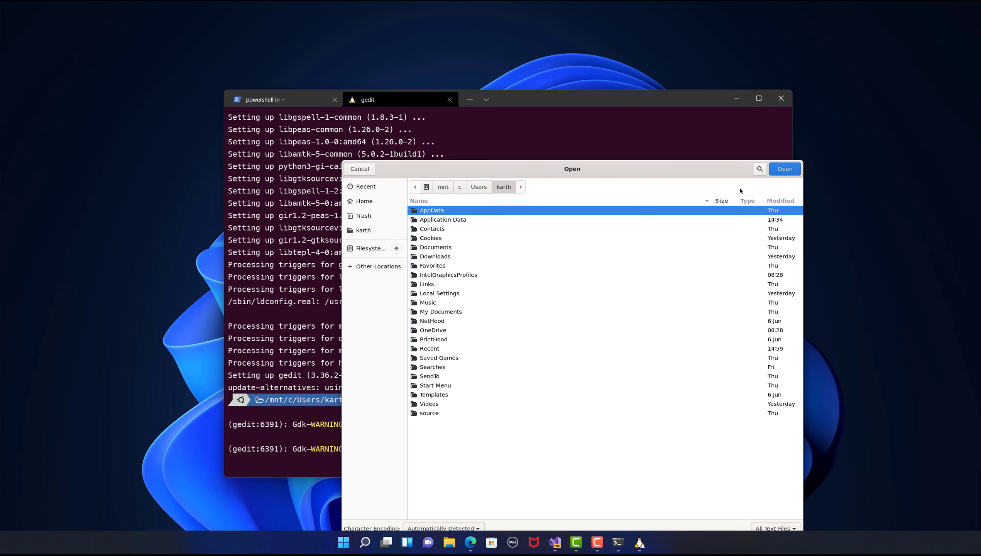
click(362, 169)
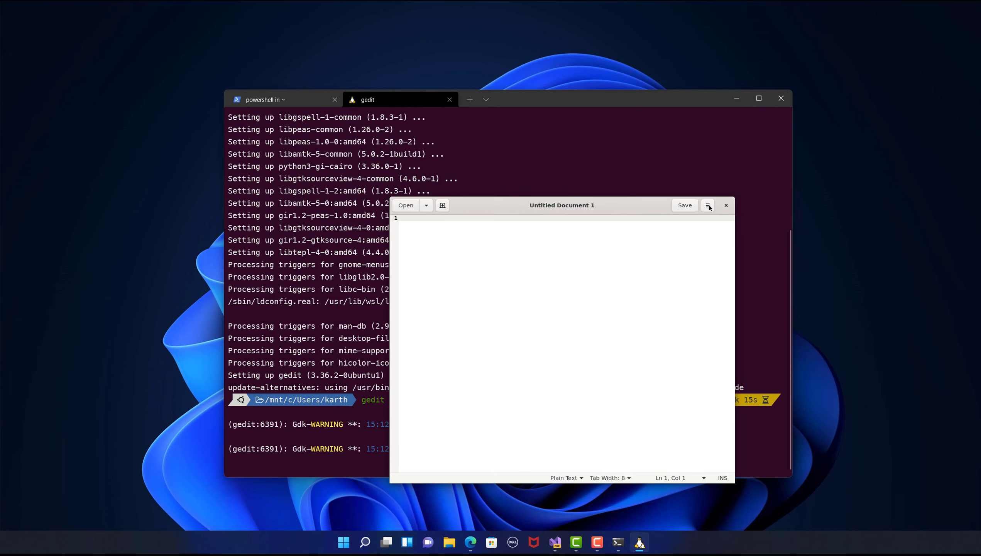
click(726, 205)
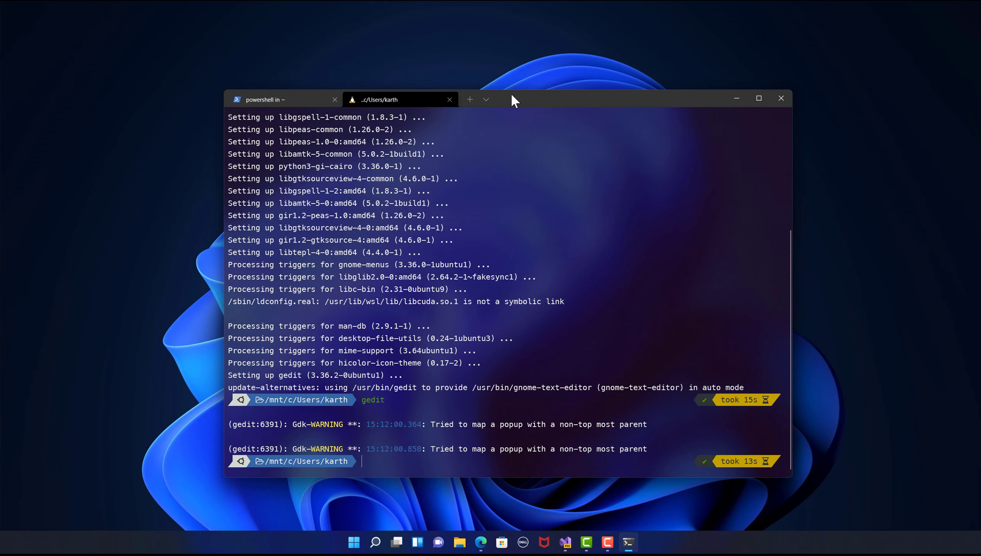
Step: List the home folder's files with ls and scroll through the output
drag(511, 97, 513, 93)
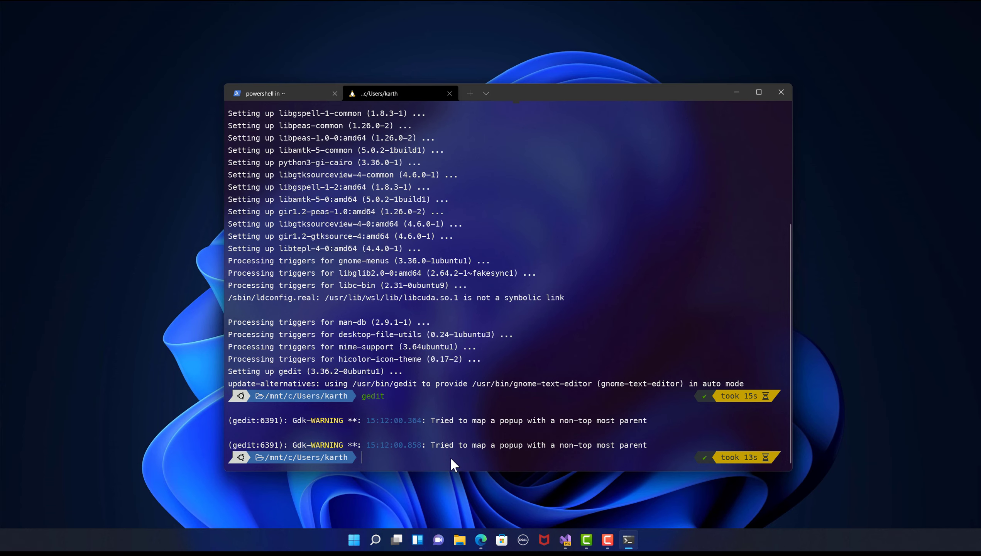
text(ls)
key(Return)
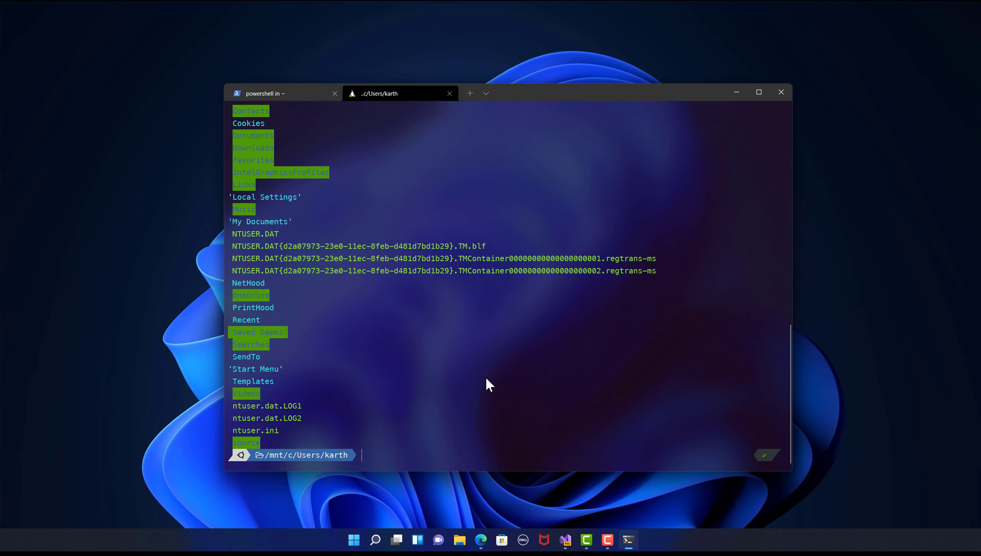
scroll(487, 378, up, 4)
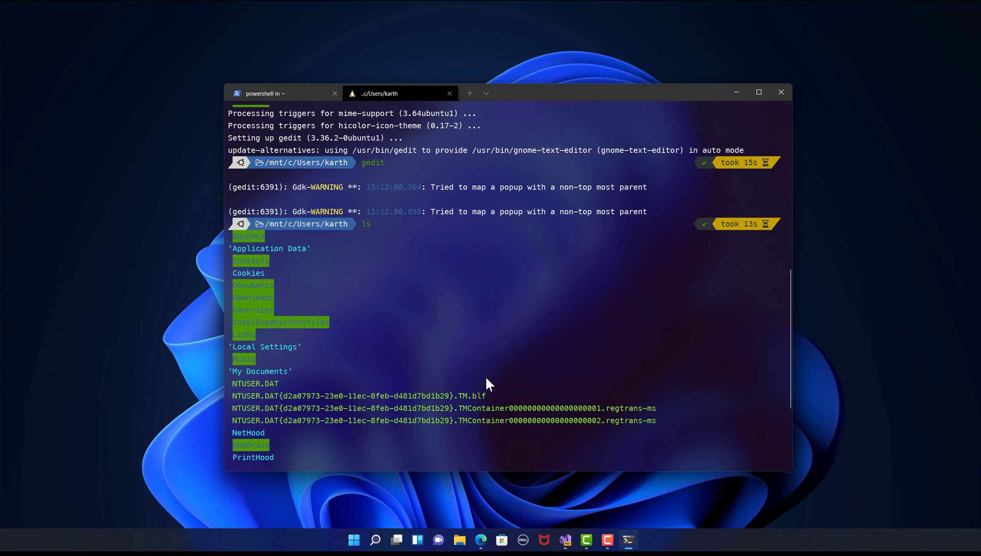
scroll(486, 377, down, 4)
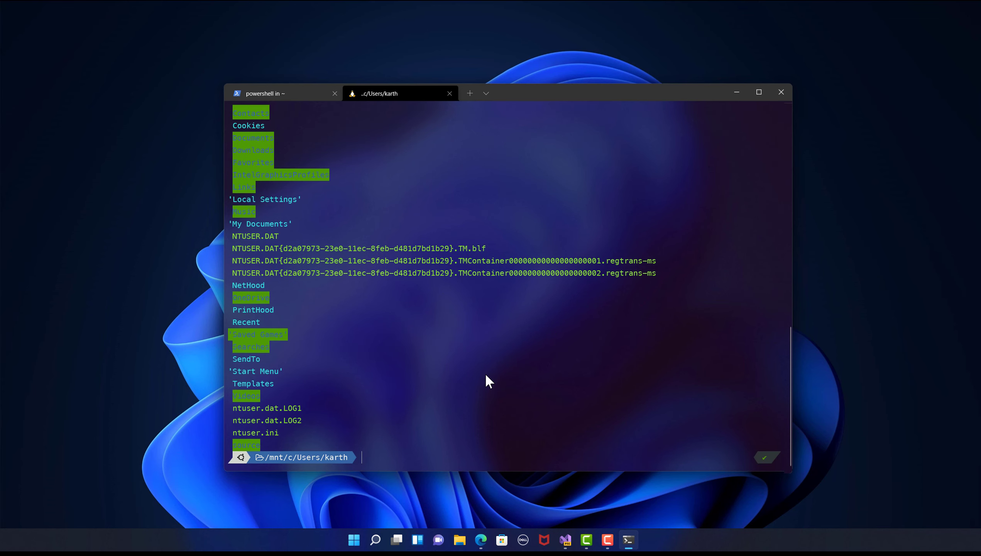
scroll(489, 368, up, 4)
scroll(489, 367, down, 4)
Step: Go up from the home folder to /mnt/c with repeated cd .. commands
text(cd\)
key(Return)
text(cd)
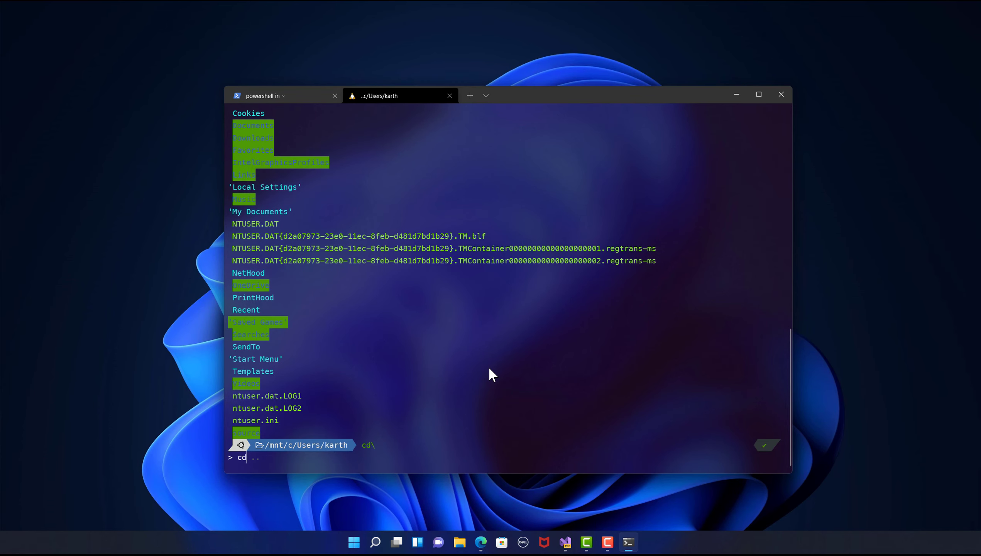
text( ..)
key(Return)
text(cd)
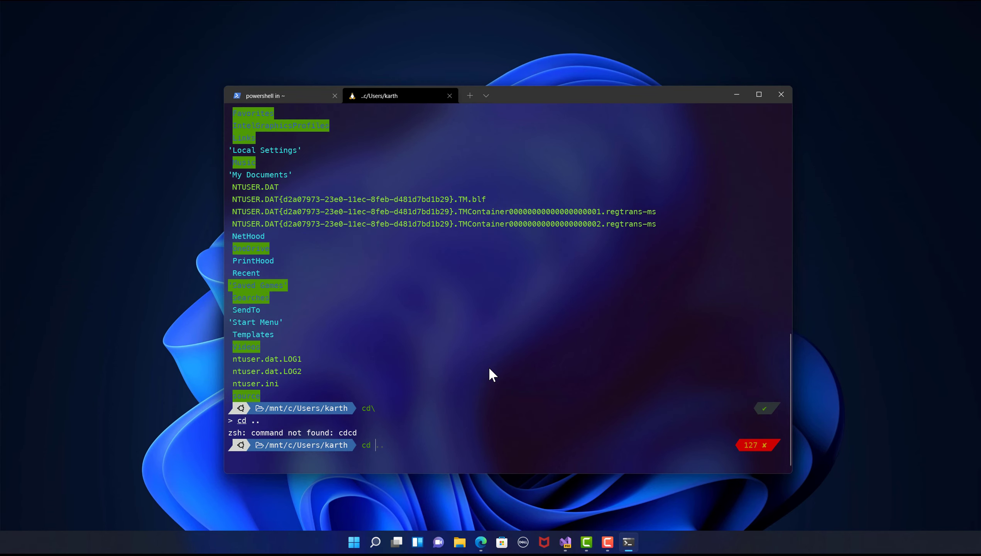
key(BackSpace)
text(\)
key(BackSpace)
text(..)
key(Return)
text(cd ..)
key(Return)
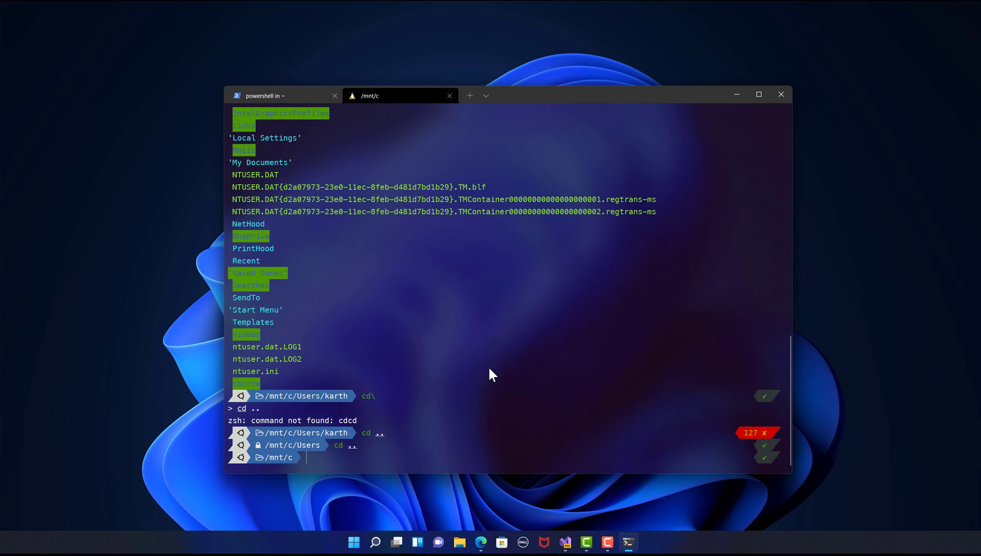
Step: Enter the sample folder using Tab completion and list its contents
text(cds)
key(Tab)
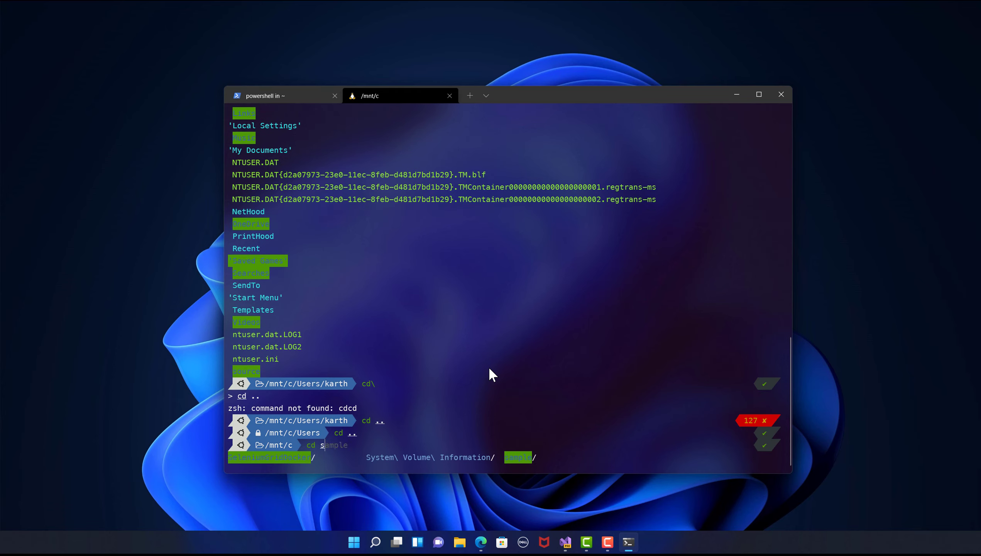
key(Tab)
key(Tab)
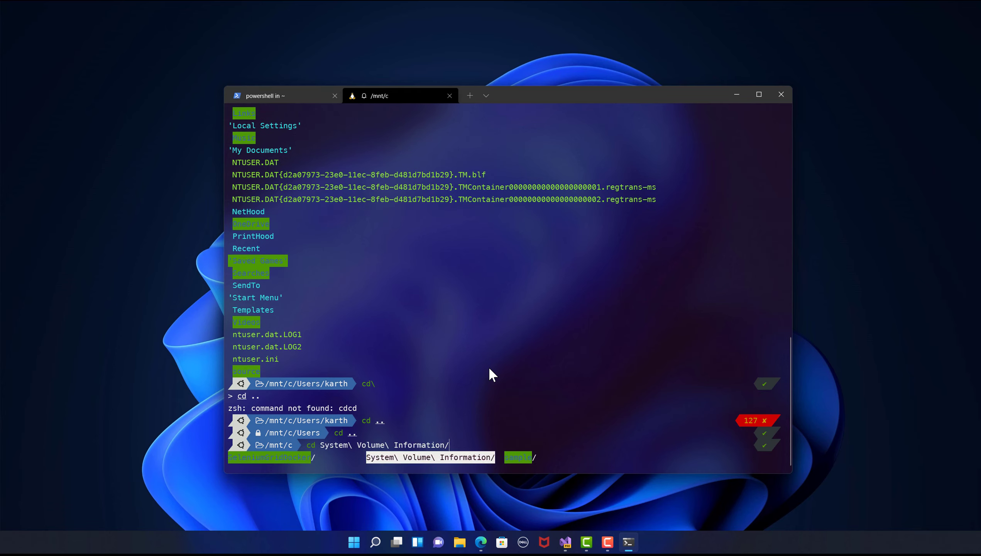
key(BackSpace)
key(BackSpace)
key(BackSpace)
key(BackSpace)
key(BackSpace)
key(BackSpace)
key(BackSpace)
key(BackSpace)
key(BackSpace)
key(BackSpace)
key(BackSpace)
key(BackSpace)
key(BackSpace)
key(BackSpace)
key(BackSpace)
key(BackSpace)
key(BackSpace)
key(BackSpace)
key(BackSpace)
key(BackSpace)
key(BackSpace)
key(BackSpace)
key(BackSpace)
key(BackSpace)
key(BackSpace)
key(BackSpace)
key(BackSpace)
key(BackSpace)
text(SA)
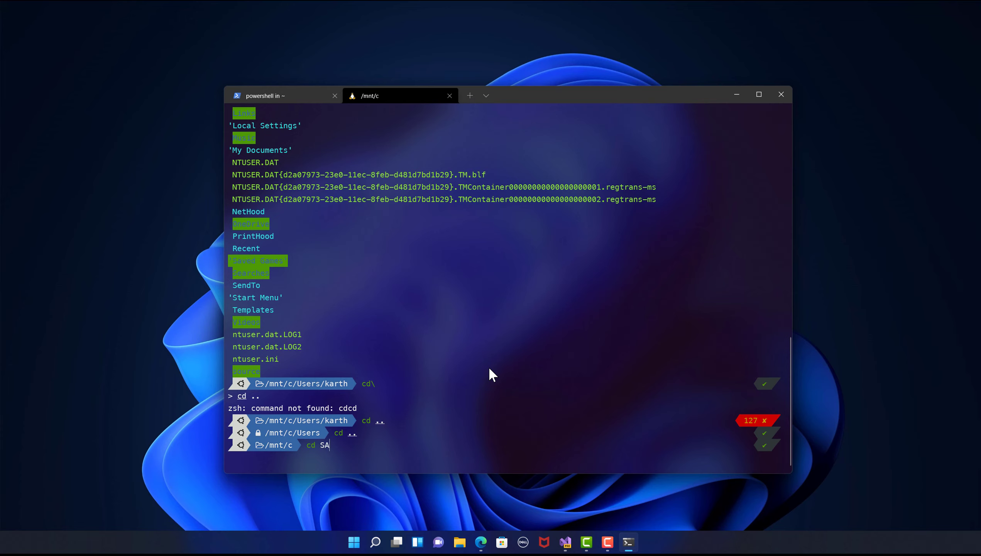
text(M)
key(Tab)
key(Return)
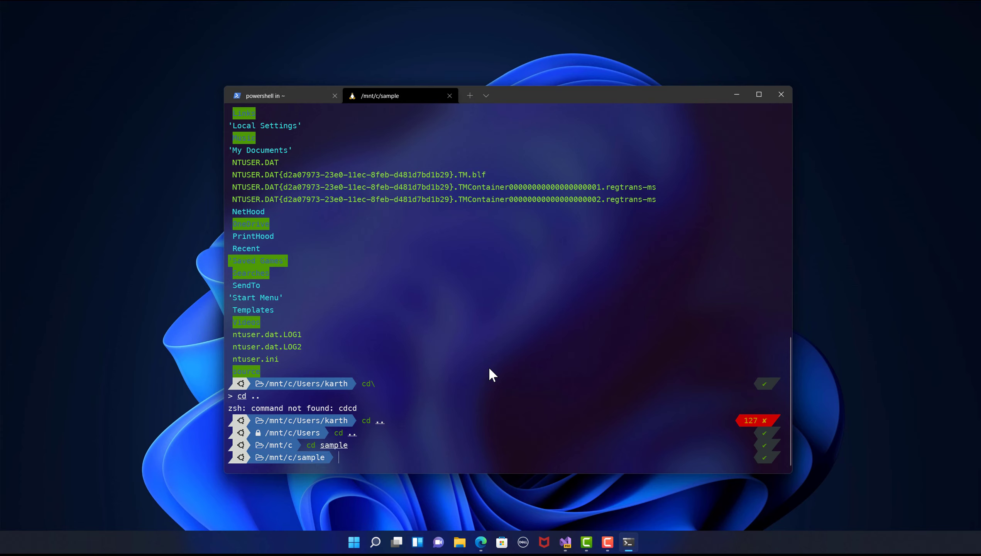
text(ls)
key(Return)
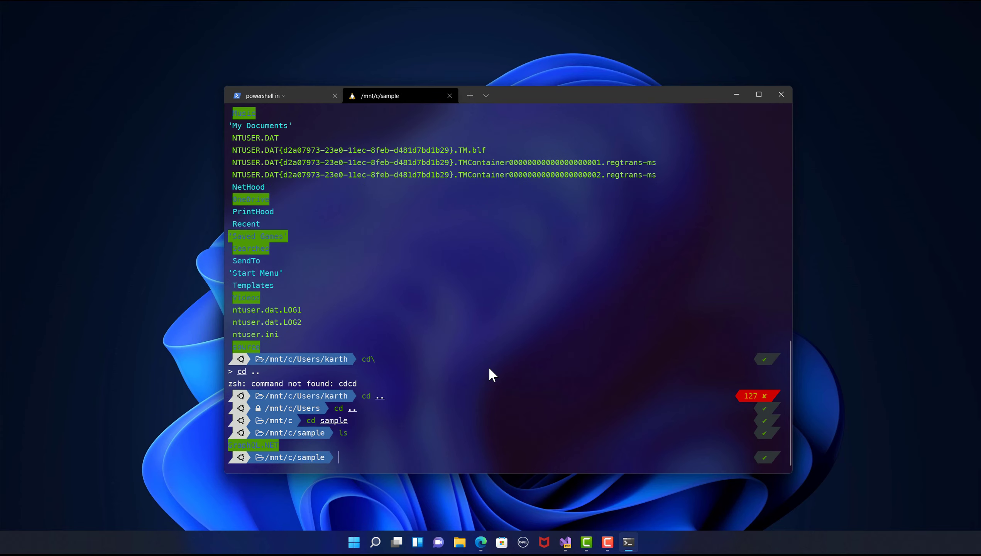
Step: Enter the GraphQL.NET folder and run dotnet build
text(cd G)
key(Tab)
key(Return)
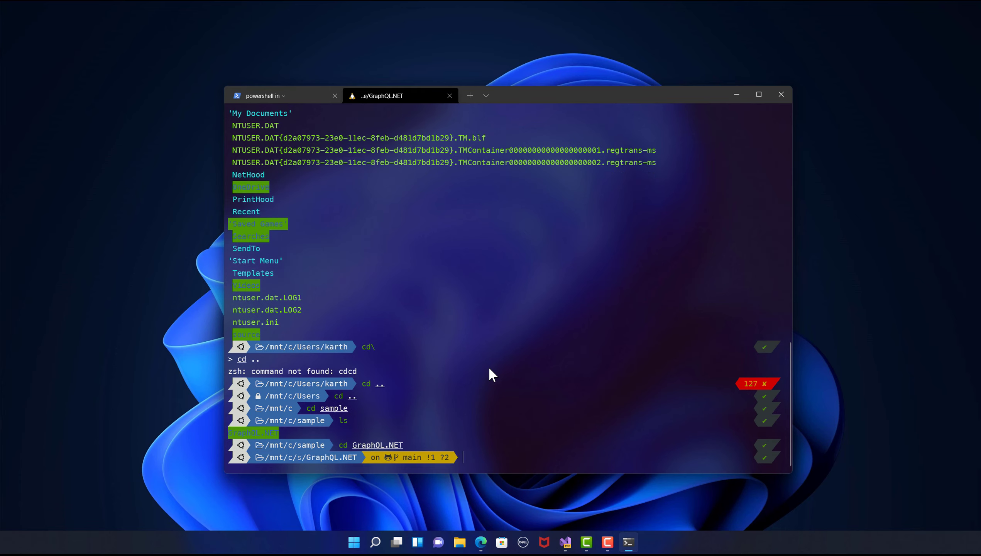
key(BackSpace)
key(BackSpace)
text(dontnet build)
key(Return)
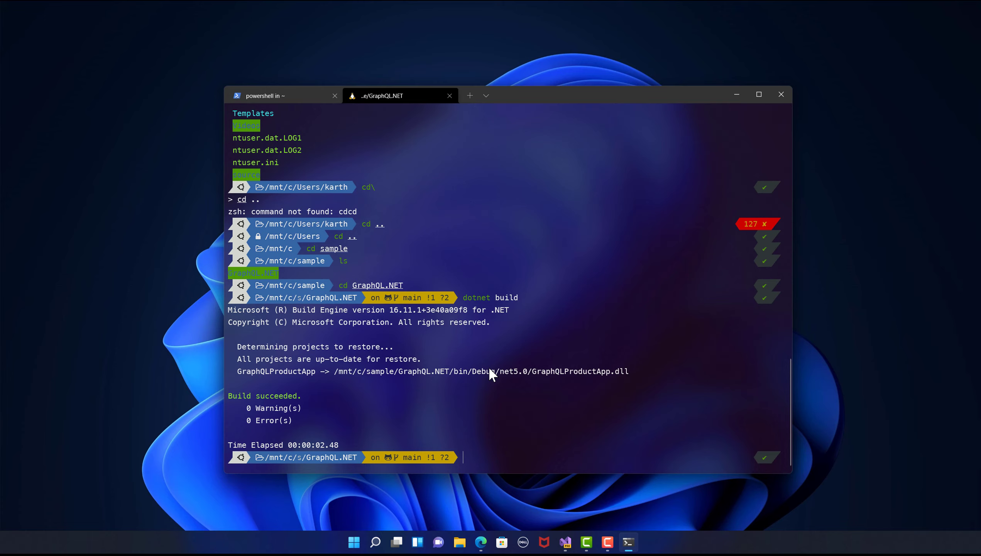
Step: Start the GraphQL app with dotnet run, edited from the recalled build command
key(Up)
key(BackSpace)
key(BackSpace)
key(BackSpace)
key(BackSpace)
key(BackSpace)
text(run)
key(Return)
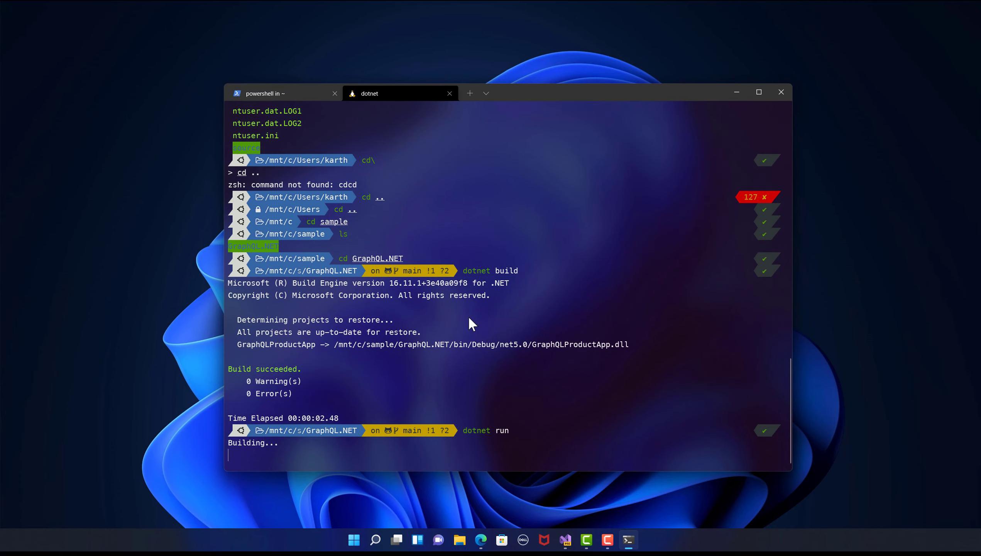
drag(568, 98, 567, 84)
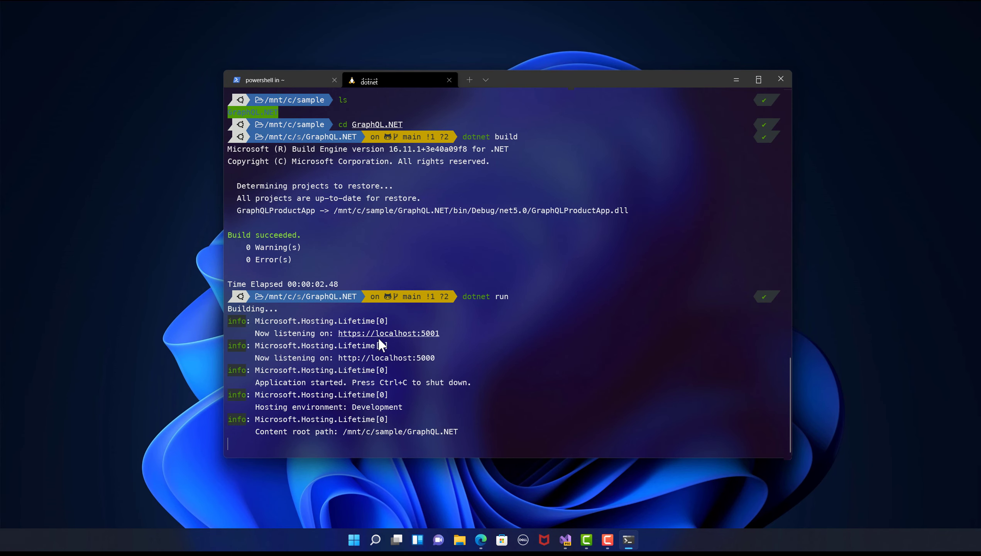
text(sudo apt install gedit -y)
drag(442, 357, 344, 366)
key(ctrl+c)
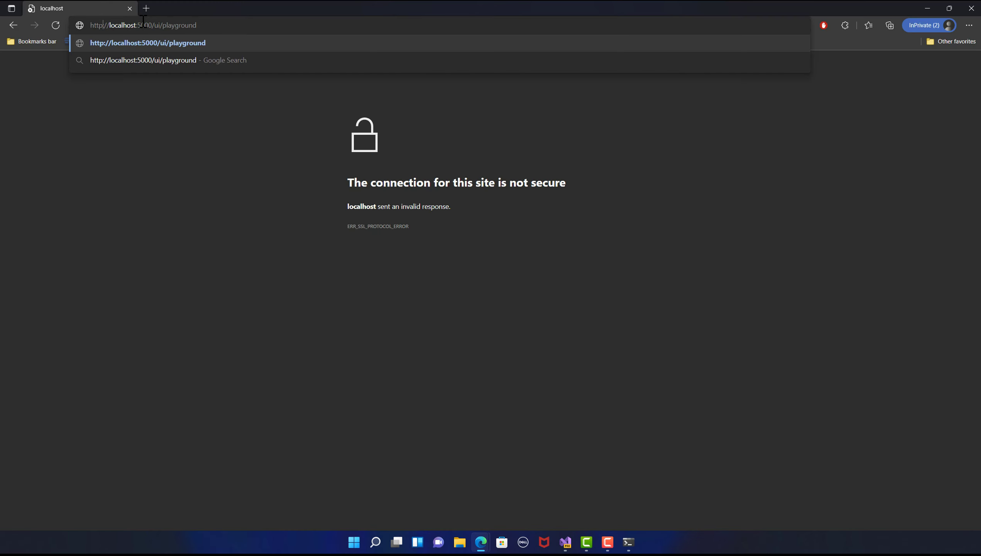
key(Return)
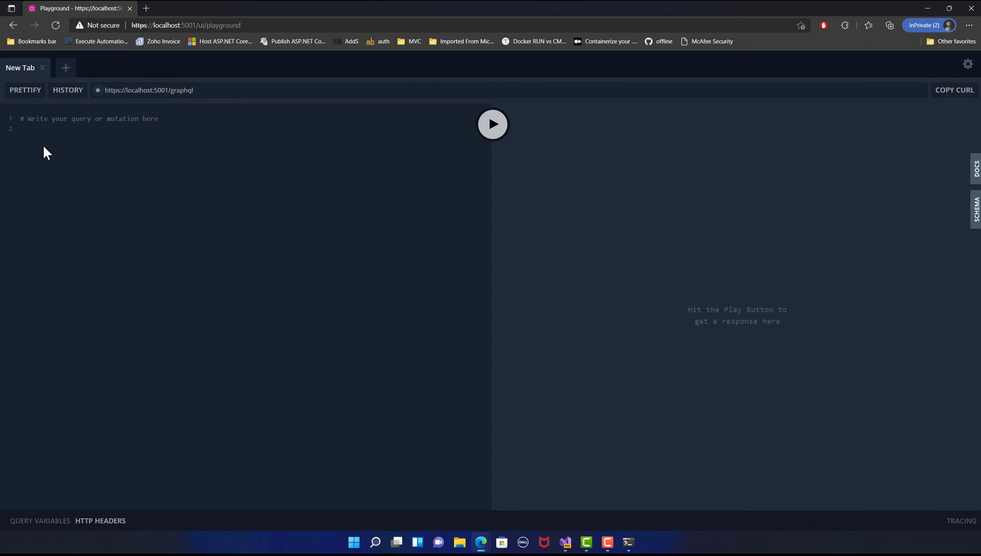
Step: Start the query with a products field and open its selection braces
text({)
key(Return)
text(pr)
key(Return)
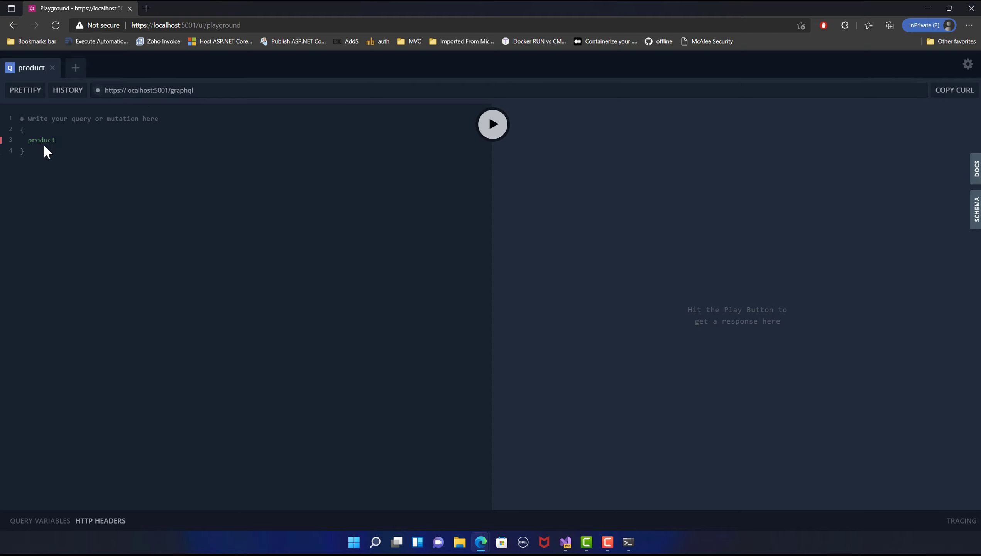
text(:{)
key(Return)
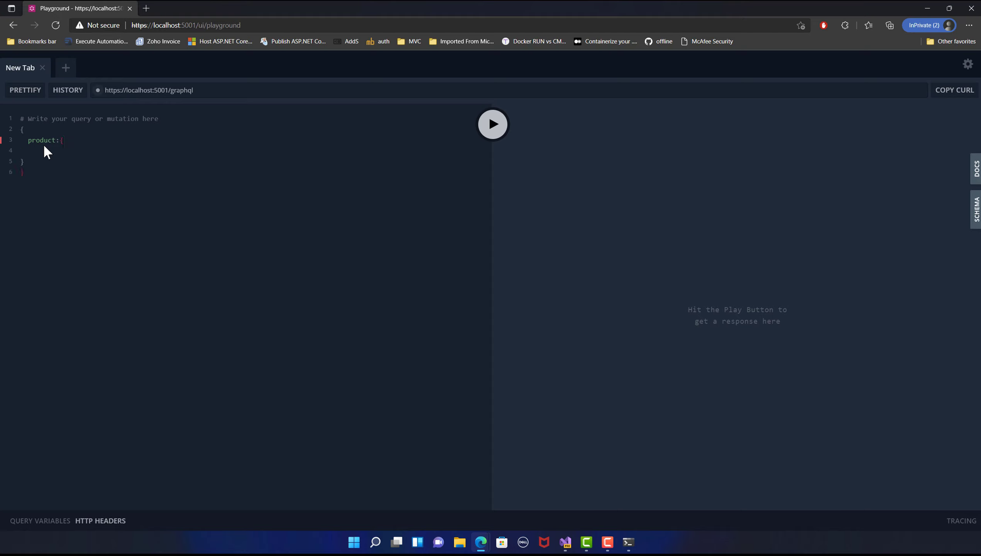
key(ctrl+z)
key(ctrl+z)
key(Escape)
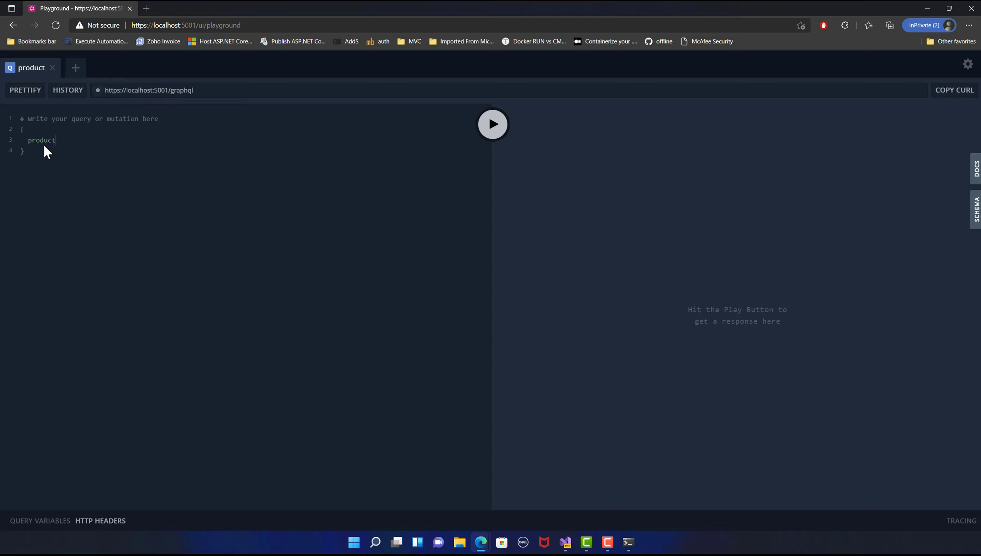
text(:)
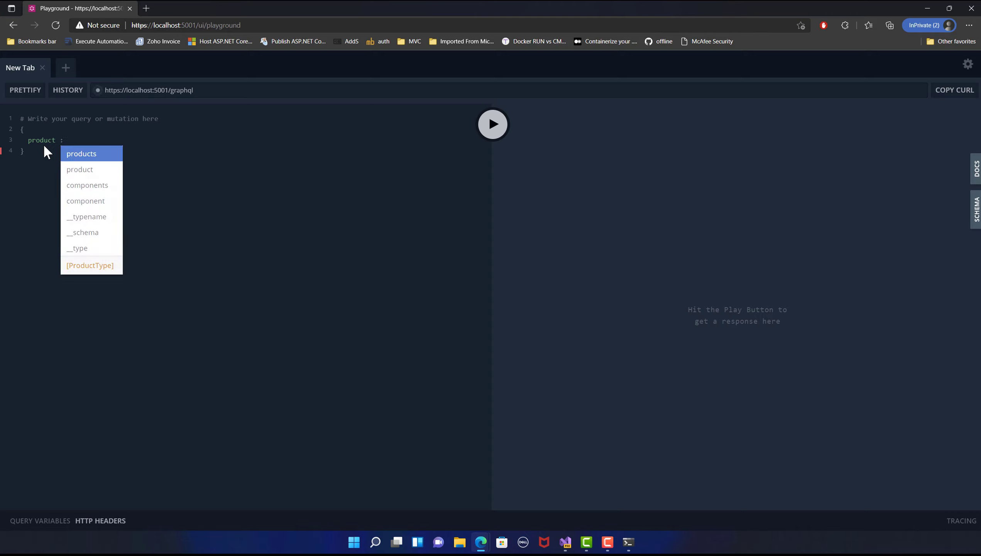
key(BackSpace)
key(BackSpace)
text(s )
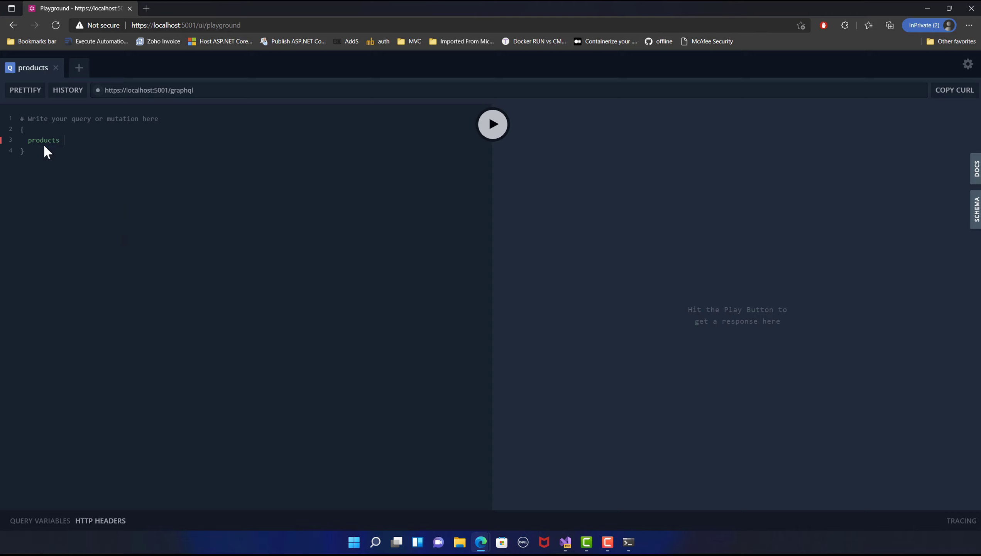
text({)
key(Return)
Step: Add id, name and description fields and run the products query
text(id)
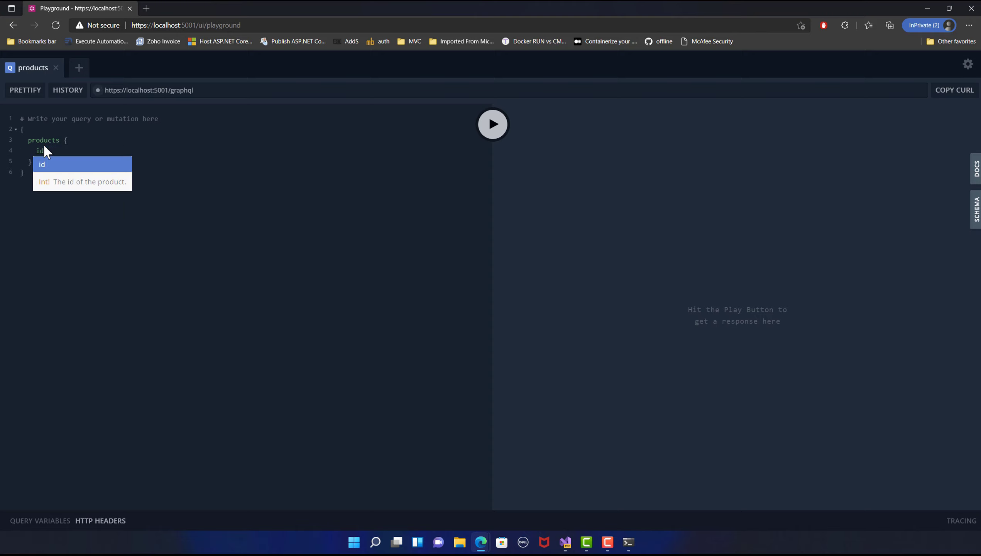
key(Return)
text(name)
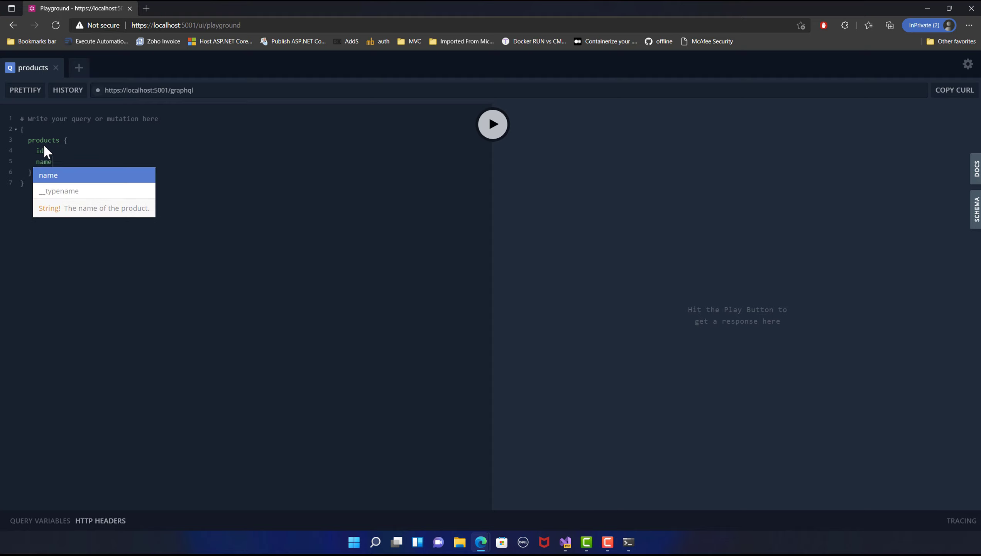
key(Up)
key(End)
text(,)
key(Down)
key(End)
text(,)
key(Return)
text(description)
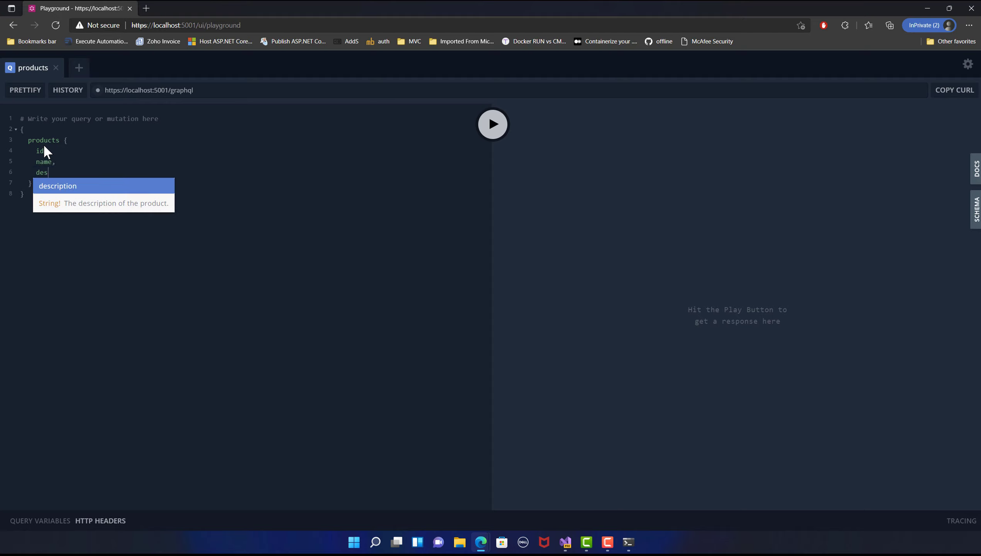
key(Return)
click(494, 131)
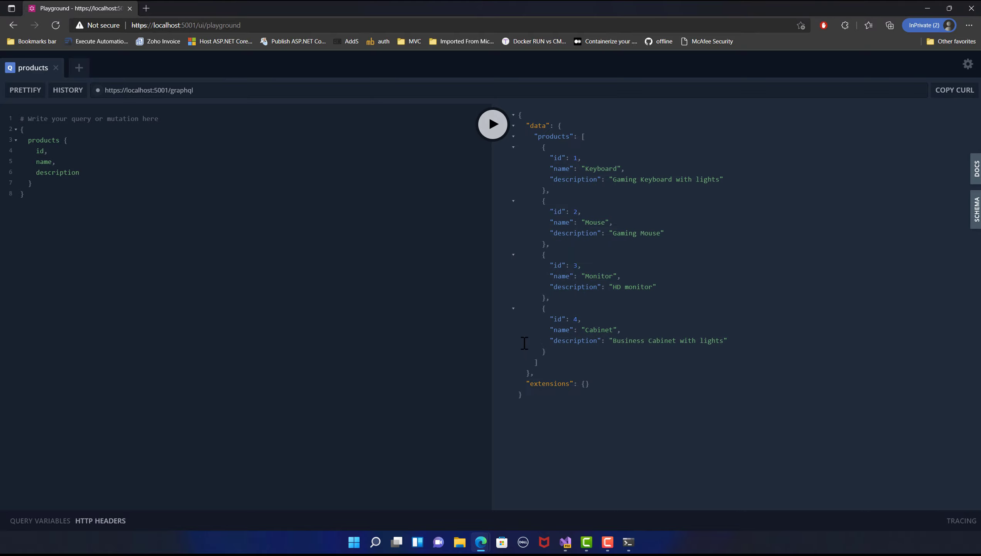
Step: Close Edge and stop the running GraphQL app with Ctrl+C
click(972, 8)
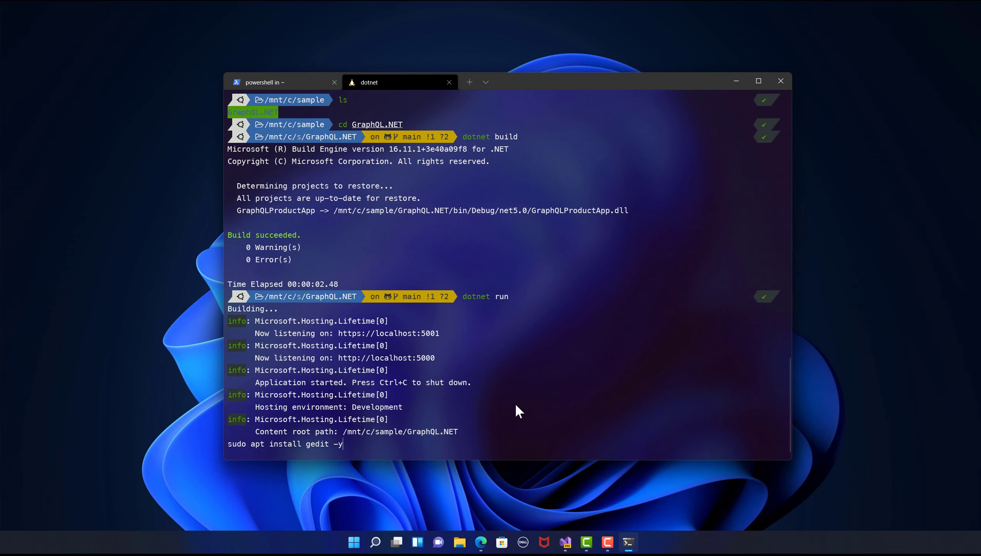
key(ctrl+c)
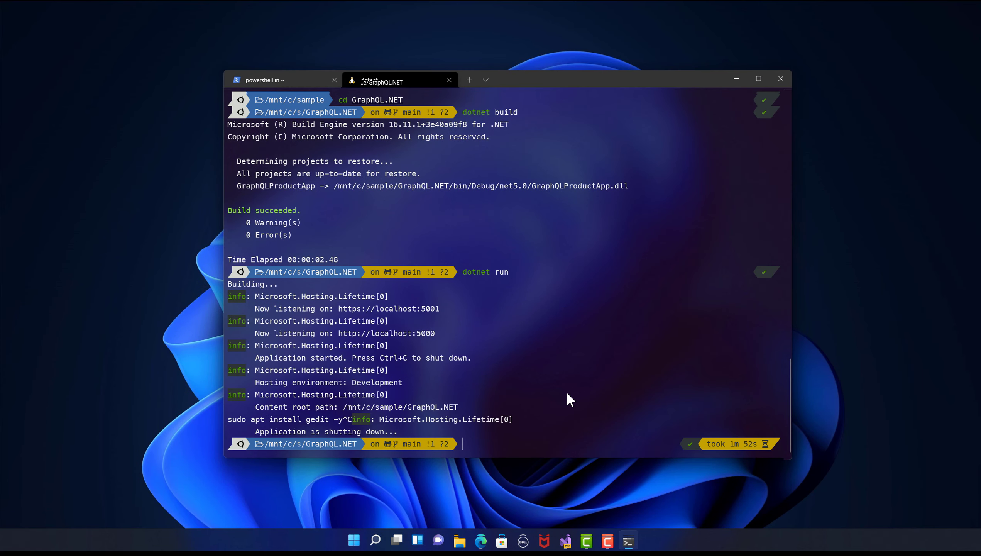
drag(561, 83, 568, 72)
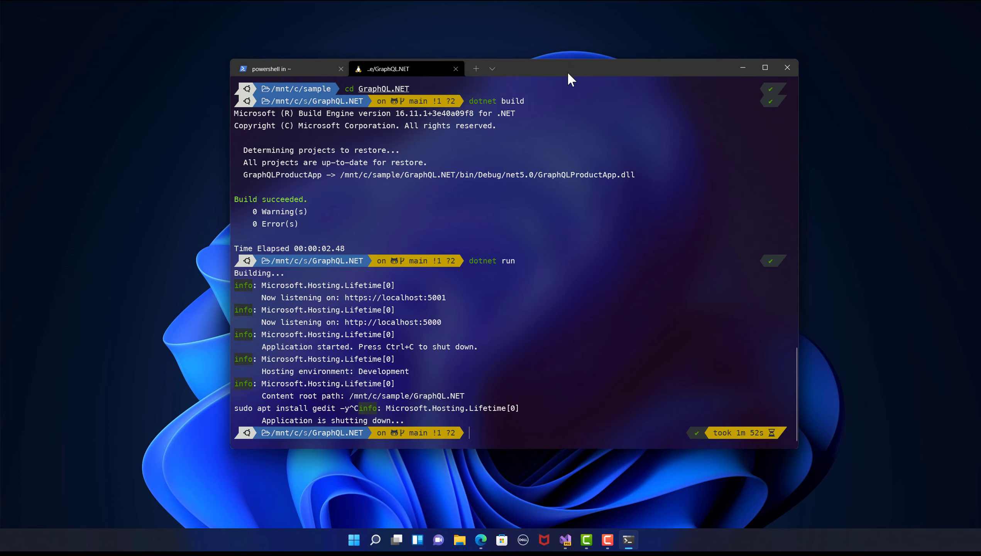